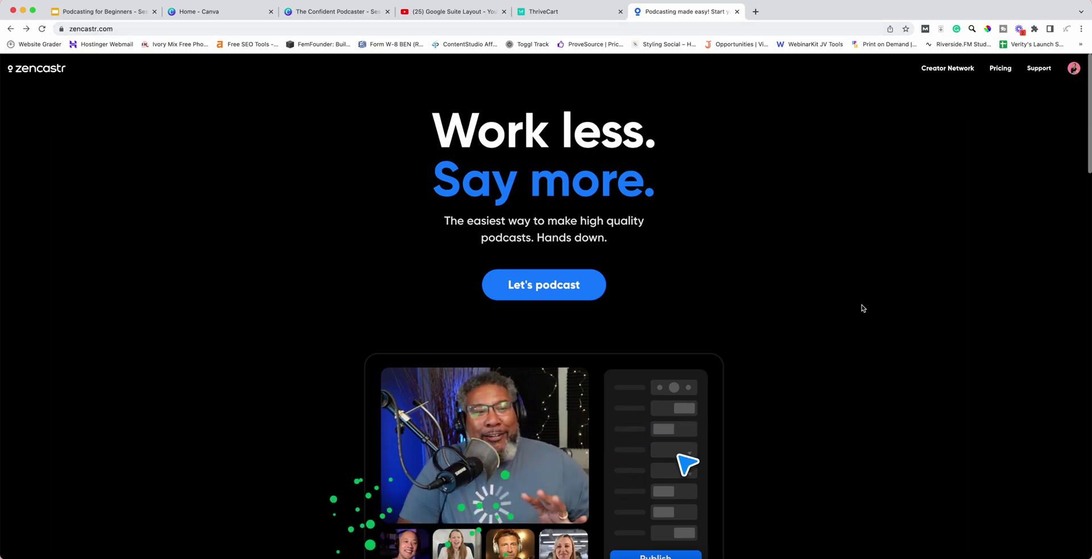
Step: Open the Zencastr pricing page and review the features of the monthly plans for individuals
{"action": "left_click", "coordinate": [545, 286]}
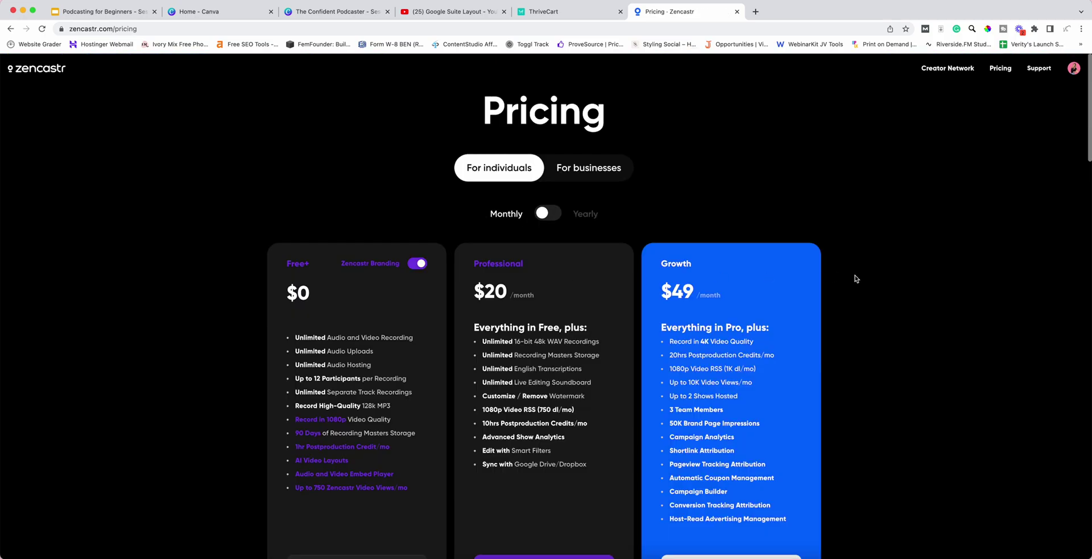
{"action": "scroll", "coordinate": [829, 273], "scroll_direction": "down", "scroll_amount": 3}
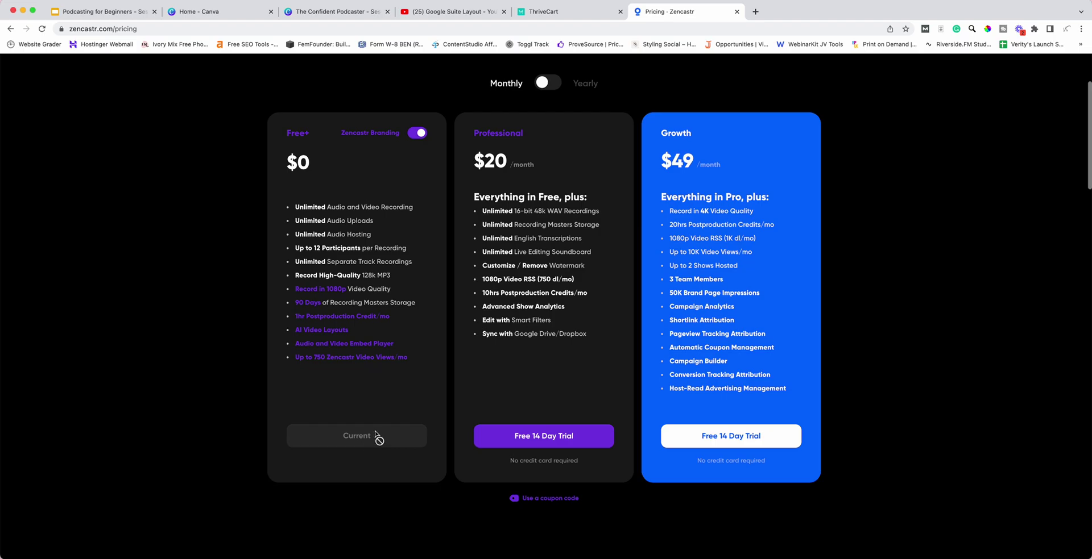
{"action": "scroll", "coordinate": [966, 243], "scroll_direction": "up", "scroll_amount": 3}
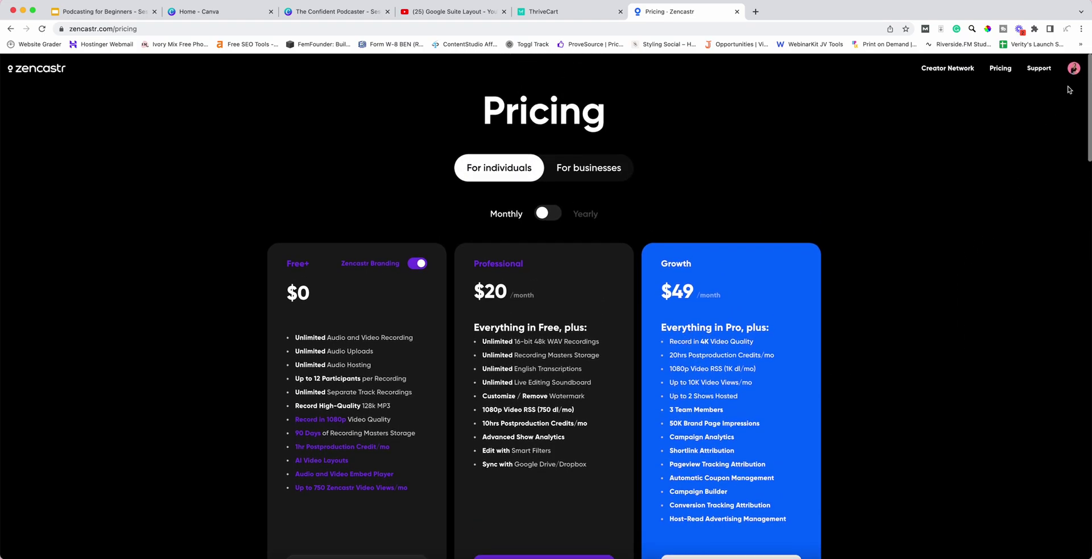
Step: Go to the account dashboard and dismiss the investment announcement banner
{"action": "left_click", "coordinate": [1074, 69]}
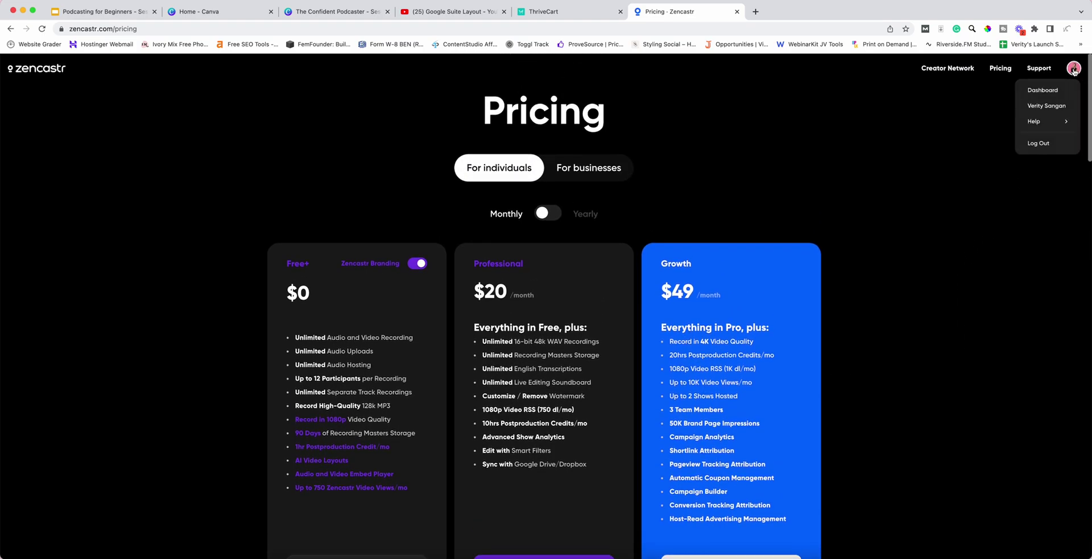
{"action": "left_click", "coordinate": [1049, 93]}
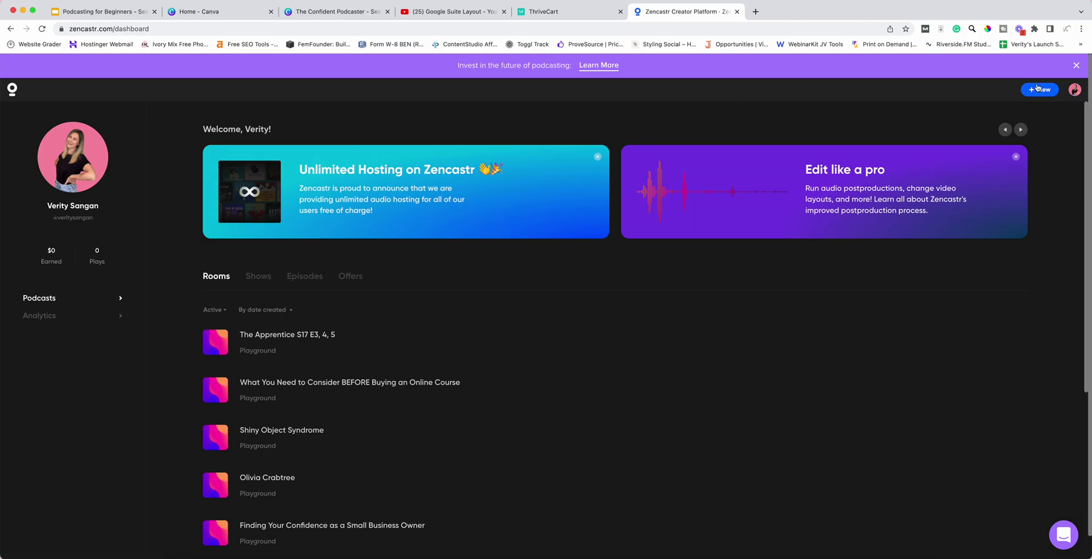
{"action": "left_click", "coordinate": [1076, 66]}
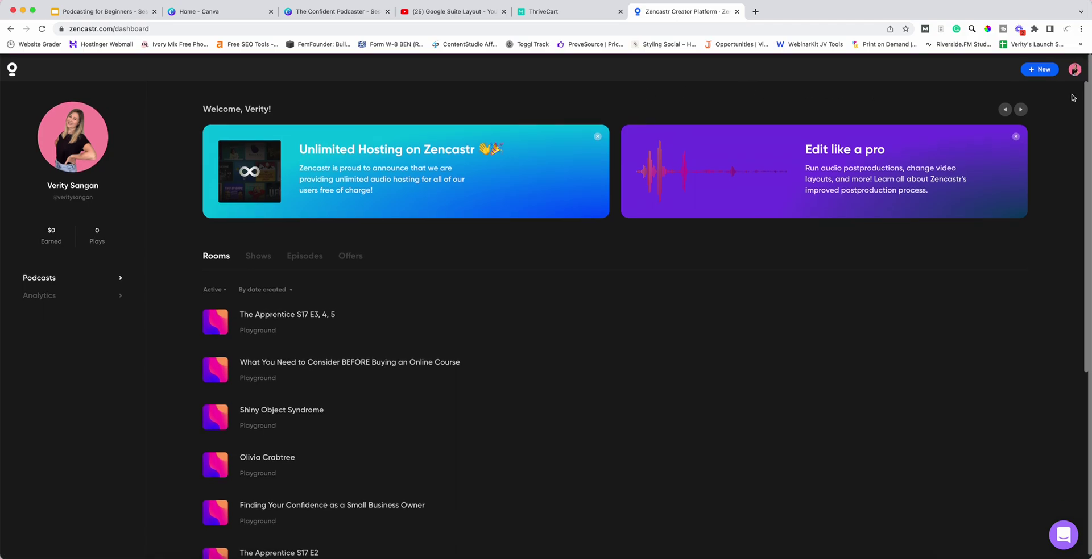
Step: Create a new room named "Interview with Britney Spears" in English that records audio and video
{"action": "left_click", "coordinate": [1048, 67]}
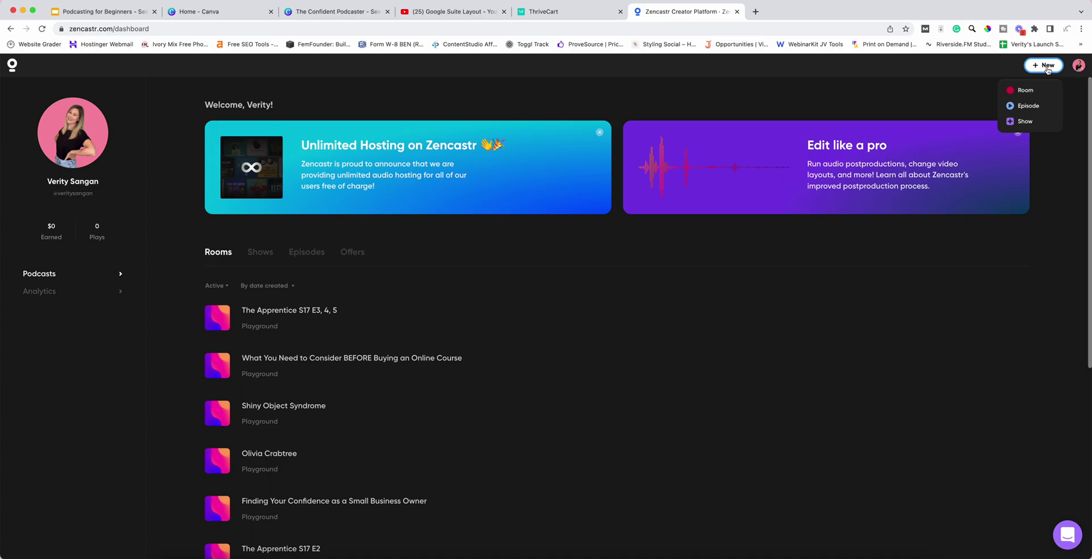
{"action": "left_click", "coordinate": [1025, 90]}
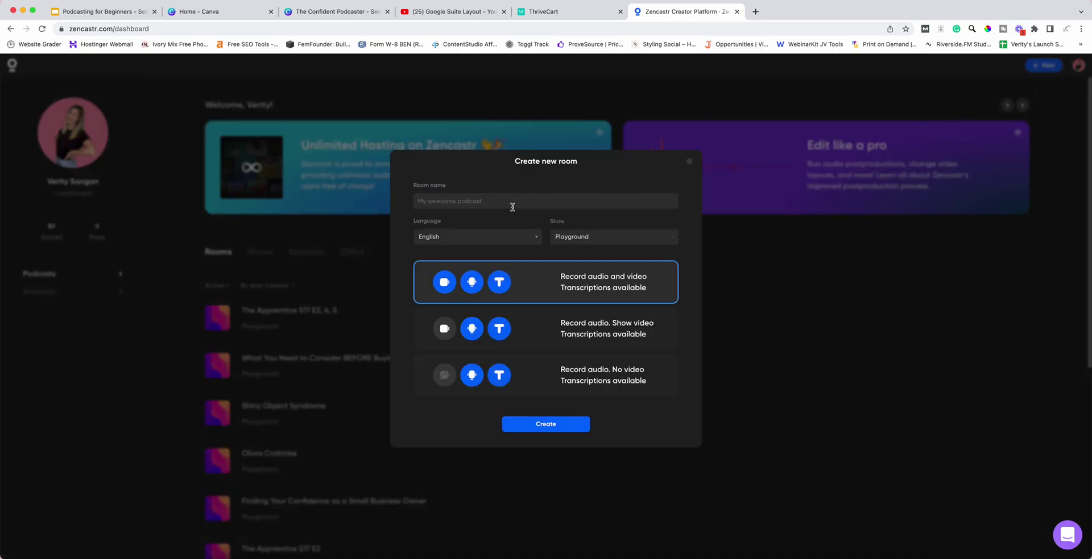
{"action": "left_click", "coordinate": [513, 203]}
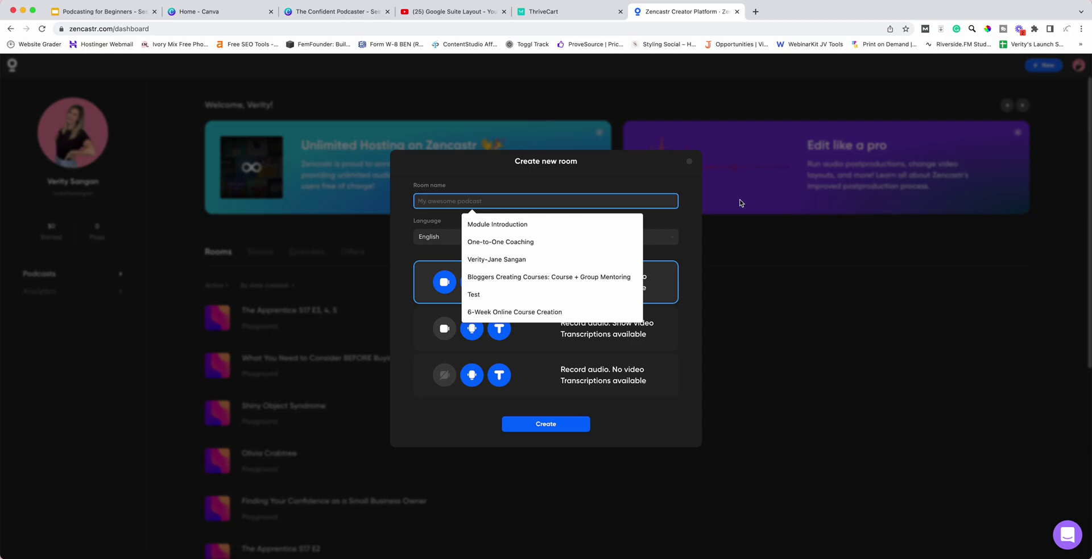
{"action": "type", "text": "Interview with Britney Spears"}
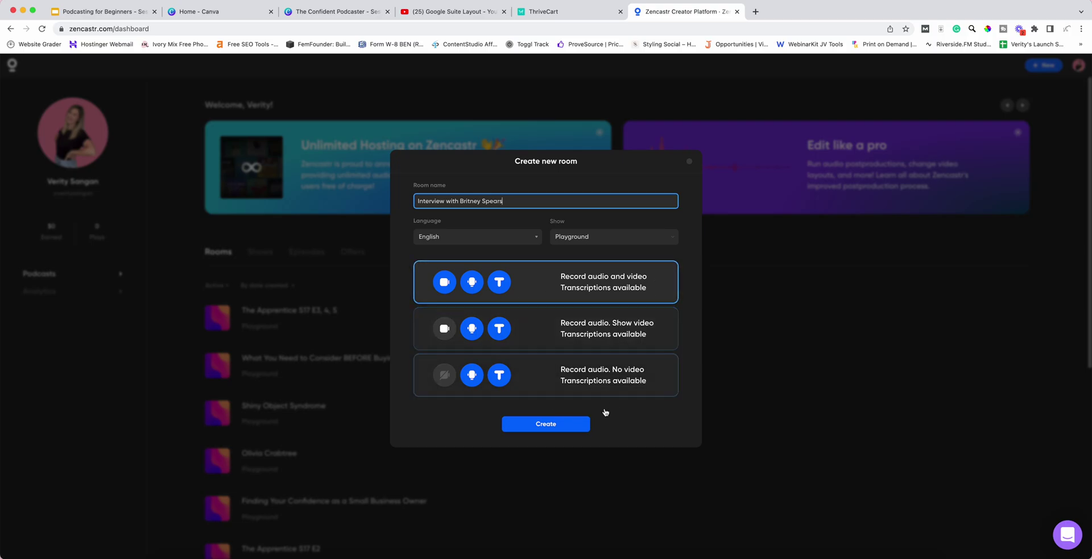
{"action": "left_click", "coordinate": [546, 424]}
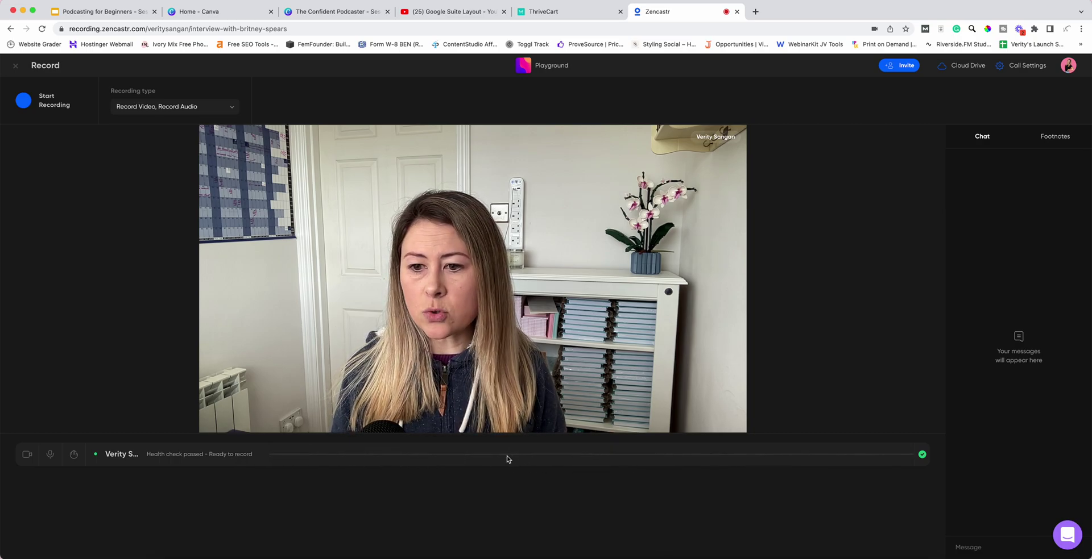
Step: Fill in a guest's name and a placeholder email in the room's guest invitation, and copy the invite link
{"action": "left_click", "coordinate": [904, 66]}
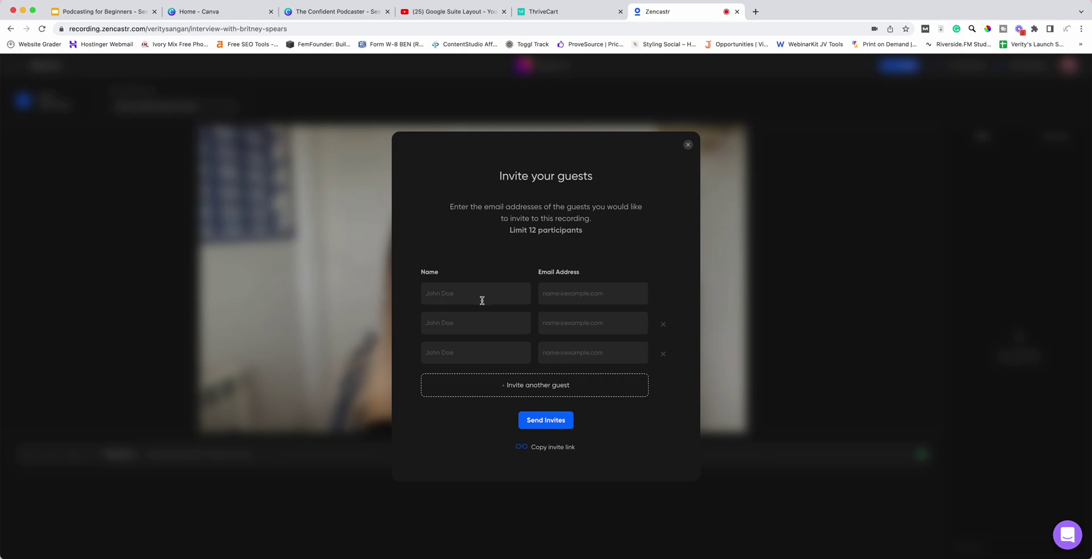
{"action": "left_click", "coordinate": [487, 296]}
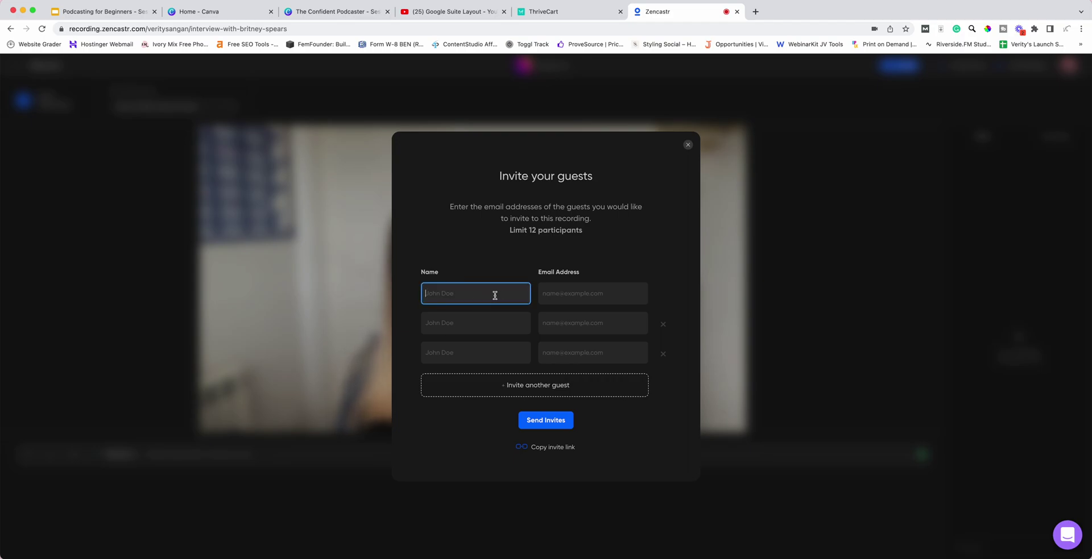
{"action": "type", "text": "Britne"}
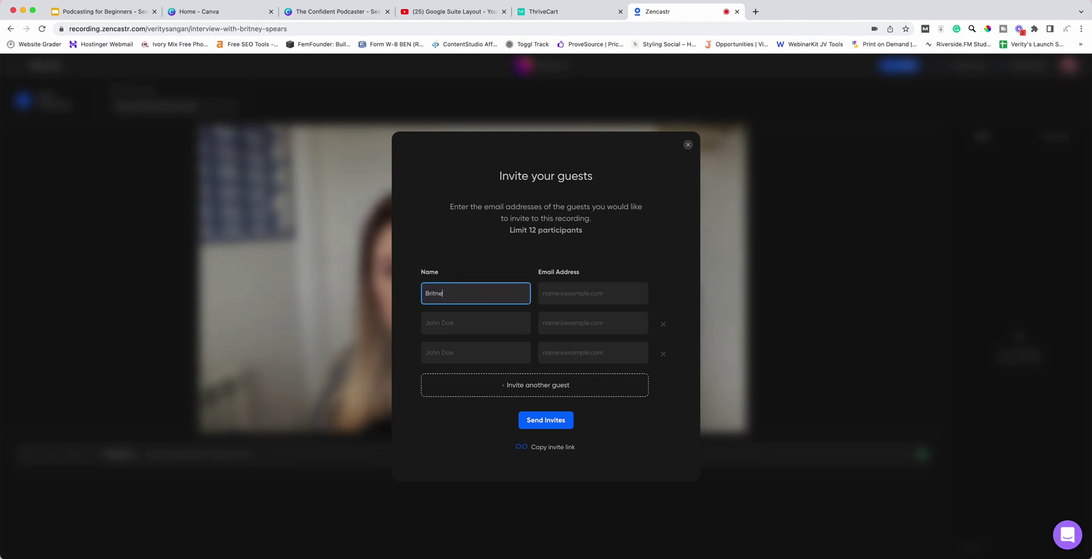
{"action": "type", "text": "y Spears"}
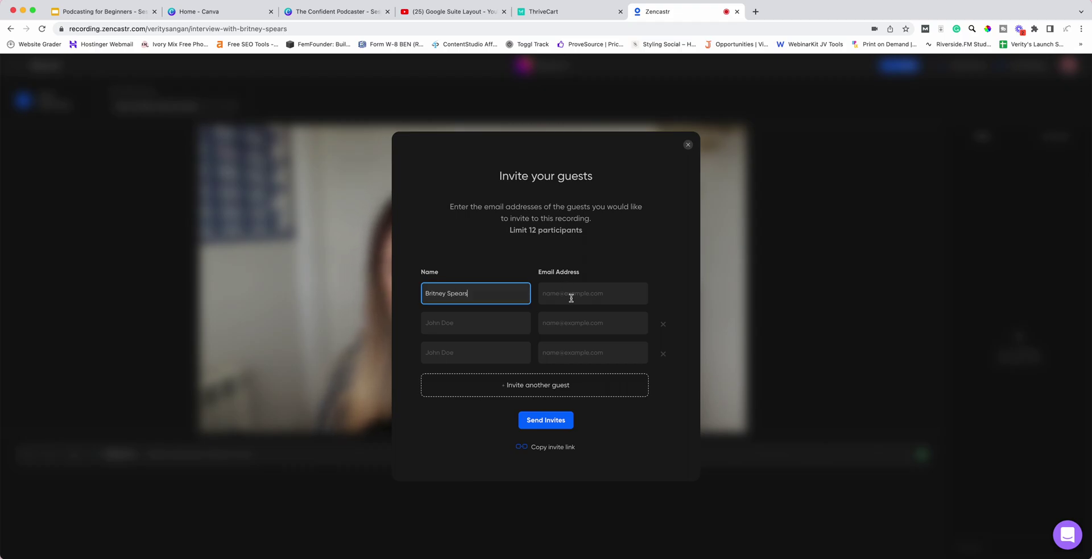
{"action": "left_click", "coordinate": [578, 295]}
{"action": "type", "text": "fwrwfwefwewfwf"}
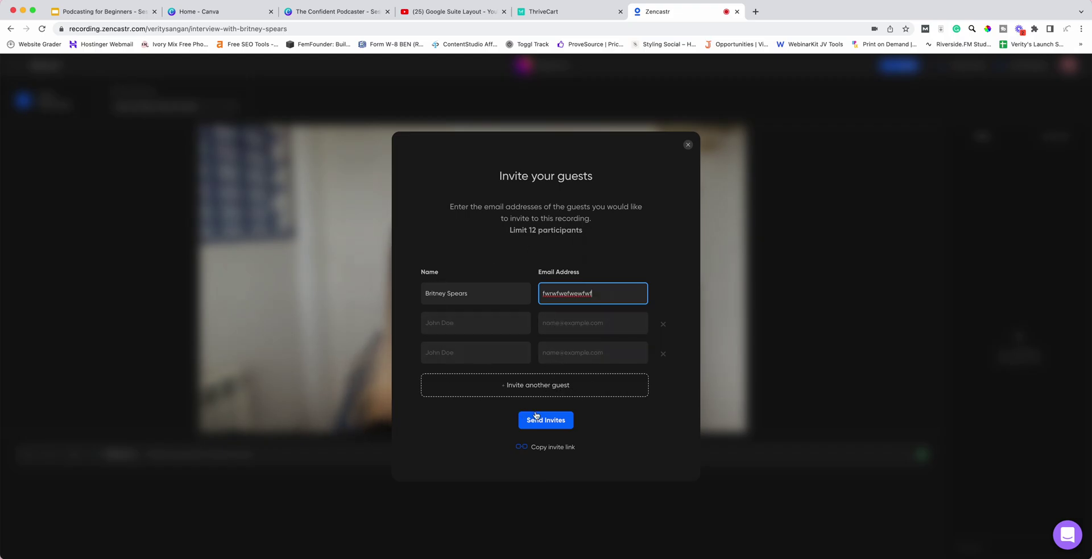
{"action": "left_click", "coordinate": [549, 449]}
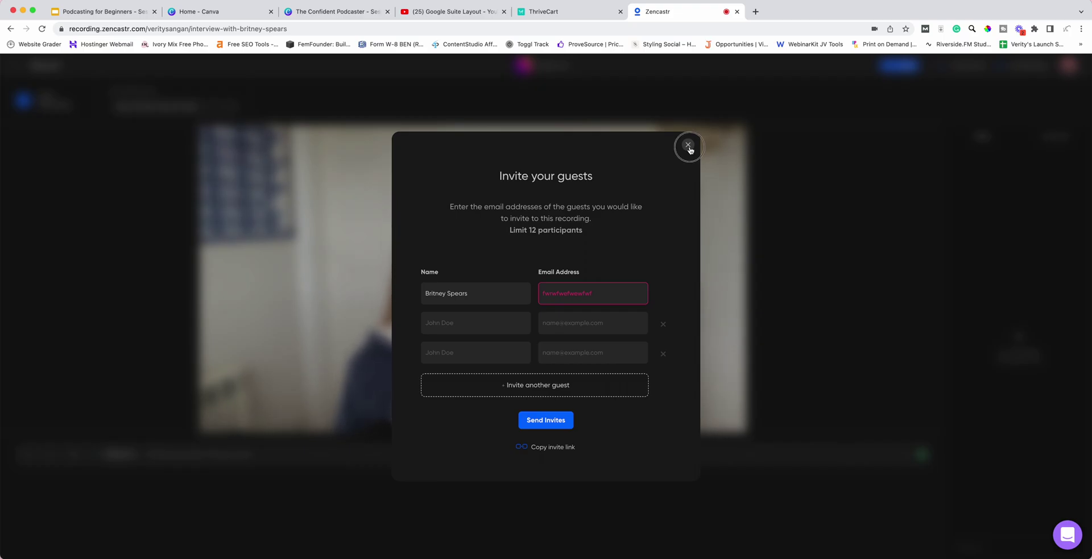
{"action": "left_click", "coordinate": [687, 146]}
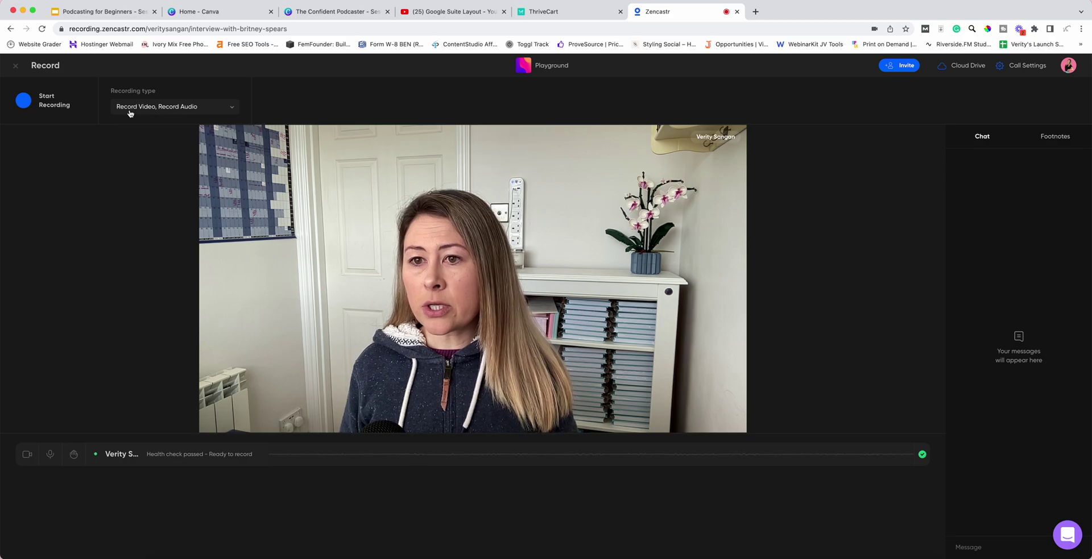
Step: Try the recording type "No Video, Record Audio", and set it to "Show Video, Record Audio"
{"action": "left_click", "coordinate": [208, 109]}
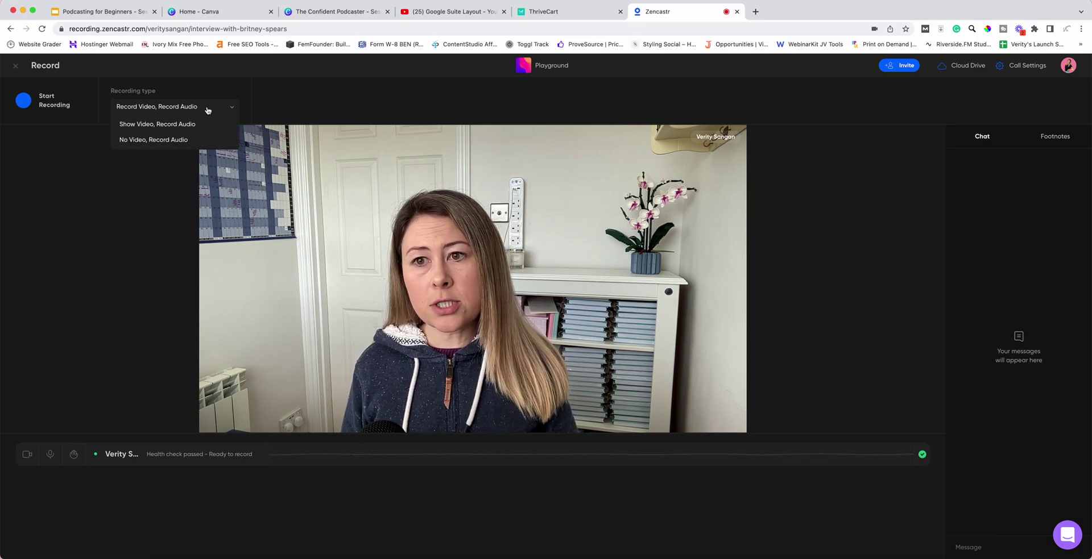
{"action": "left_click", "coordinate": [200, 141]}
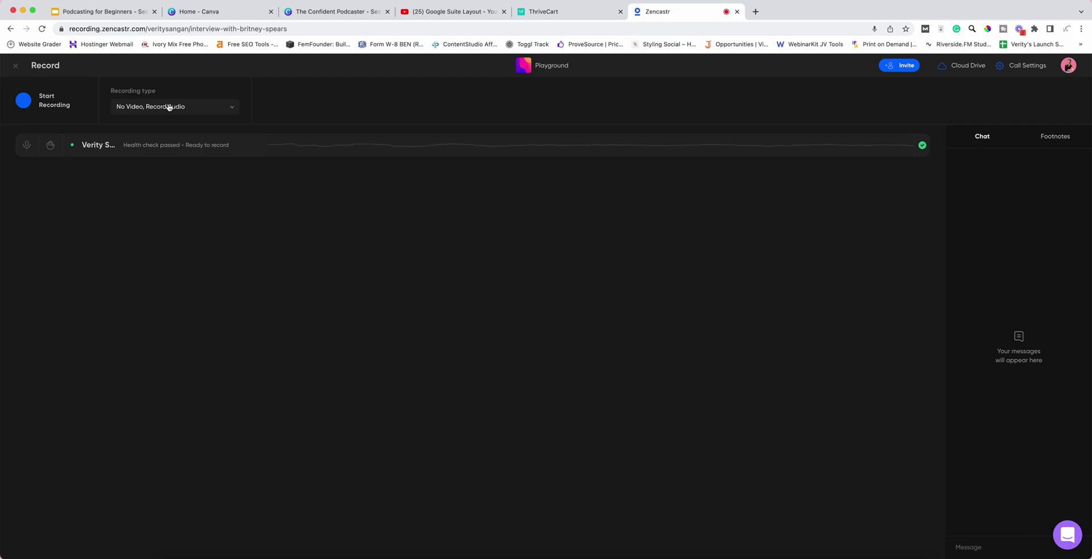
{"action": "left_click", "coordinate": [233, 114]}
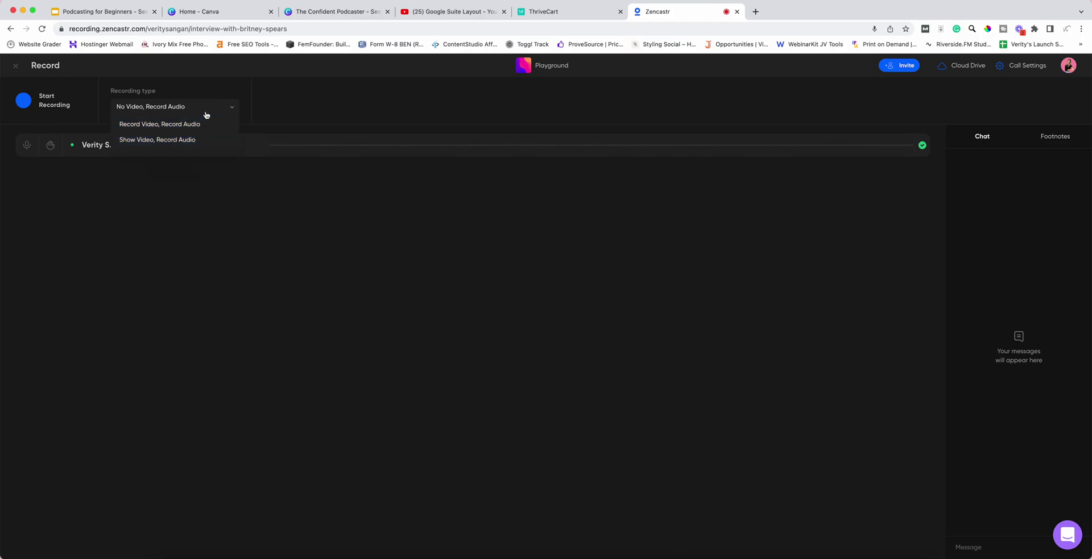
{"action": "left_click", "coordinate": [202, 142]}
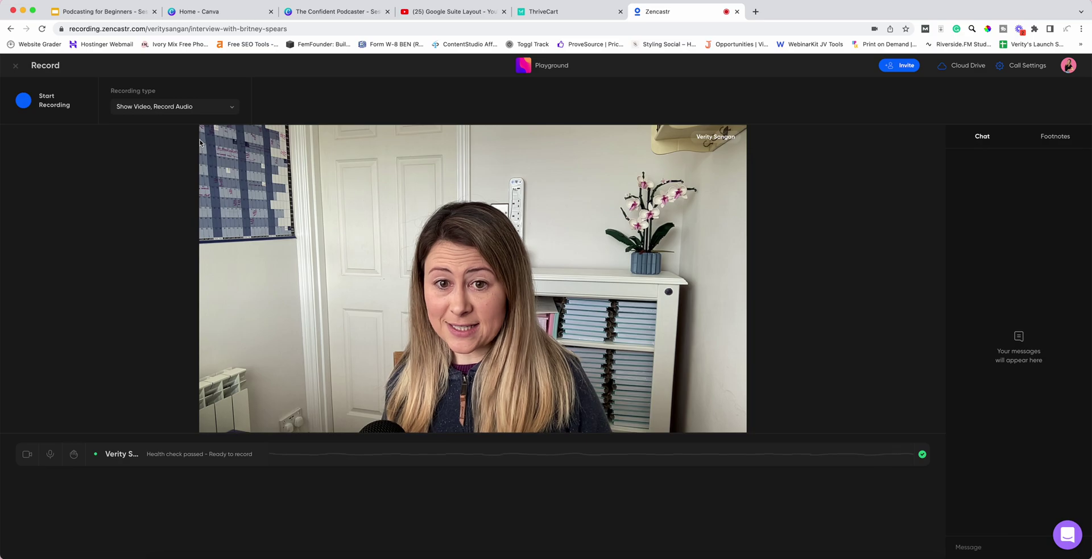
Step: Toggle the camera and microphone off and back on, and raise and lower the hand
{"action": "left_click", "coordinate": [27, 455]}
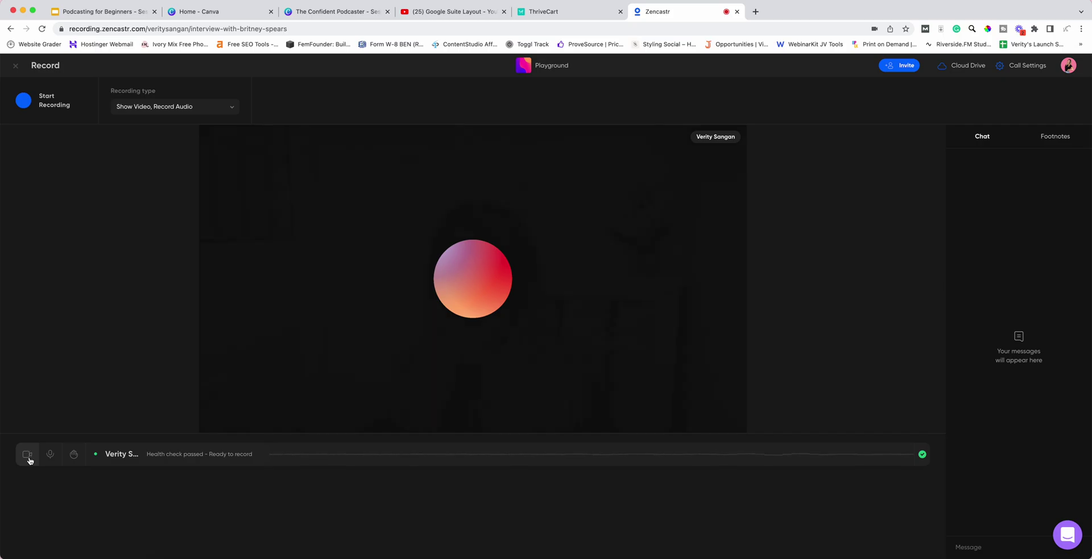
{"action": "left_click", "coordinate": [28, 458]}
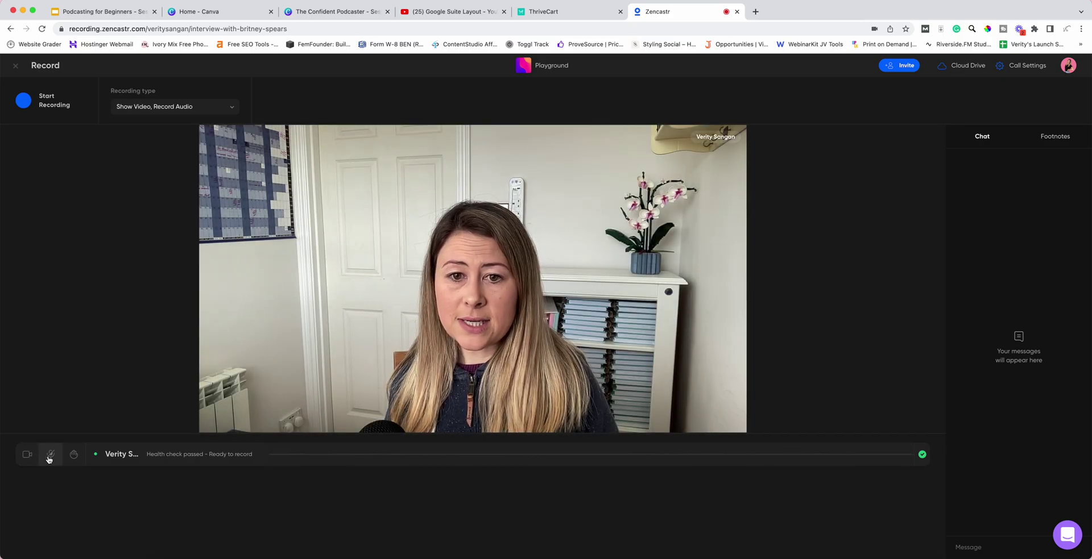
{"action": "left_click", "coordinate": [49, 456]}
{"action": "left_click", "coordinate": [73, 458]}
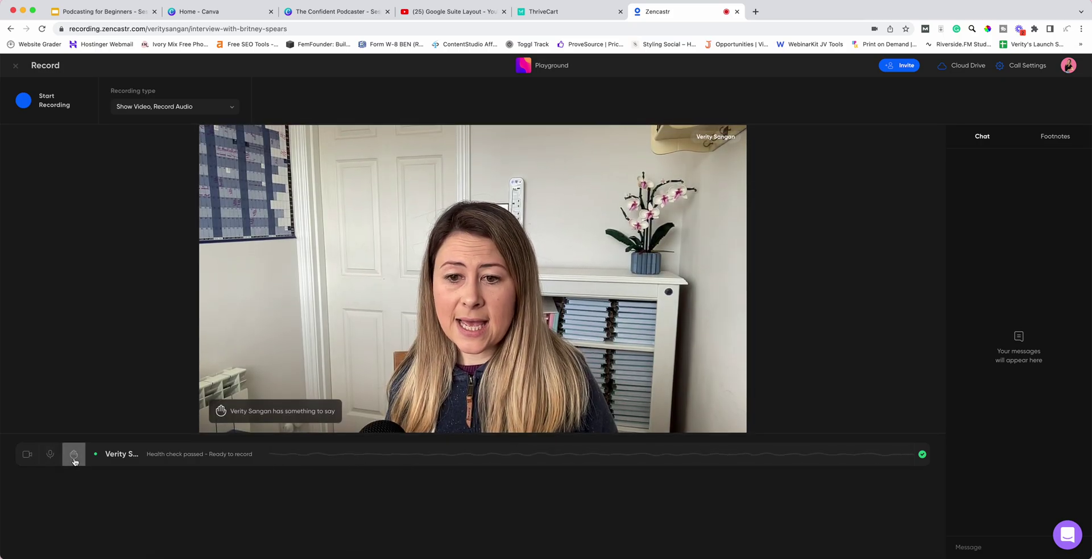
{"action": "left_click", "coordinate": [74, 459]}
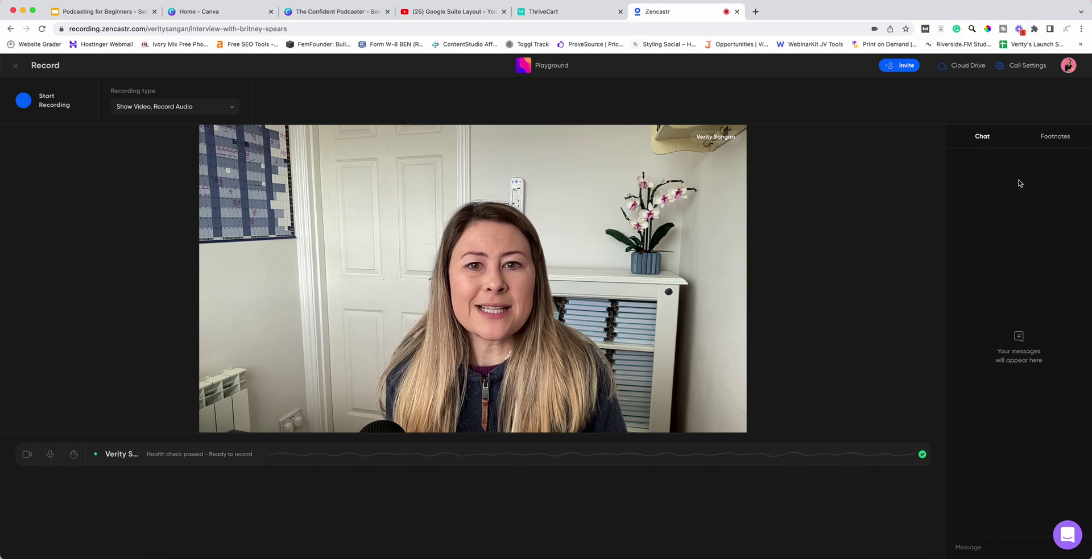
Step: Record a short test session, pausing and resuming it twice before stopping the recording
{"action": "left_click", "coordinate": [49, 105]}
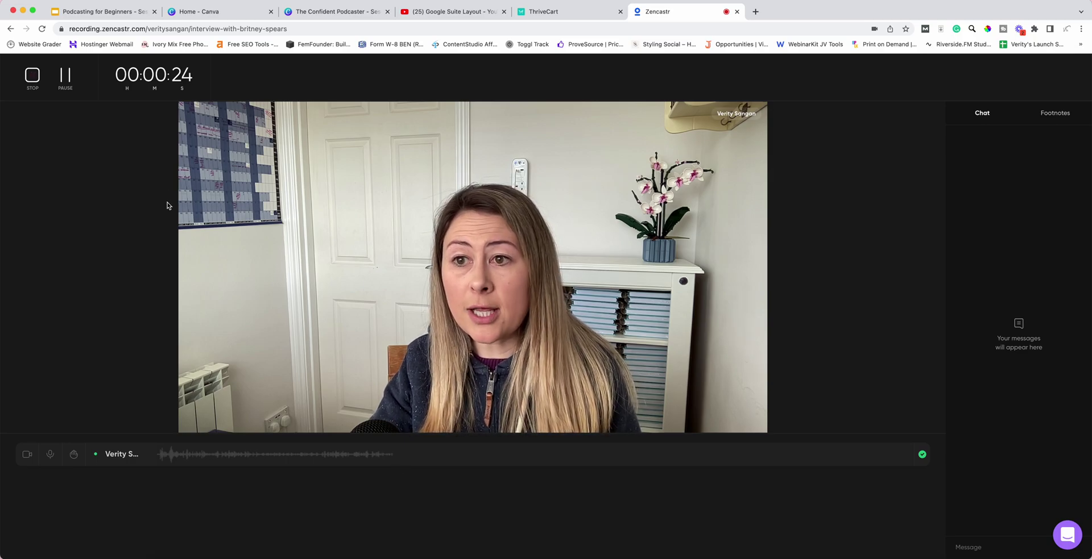
{"action": "left_click", "coordinate": [65, 79]}
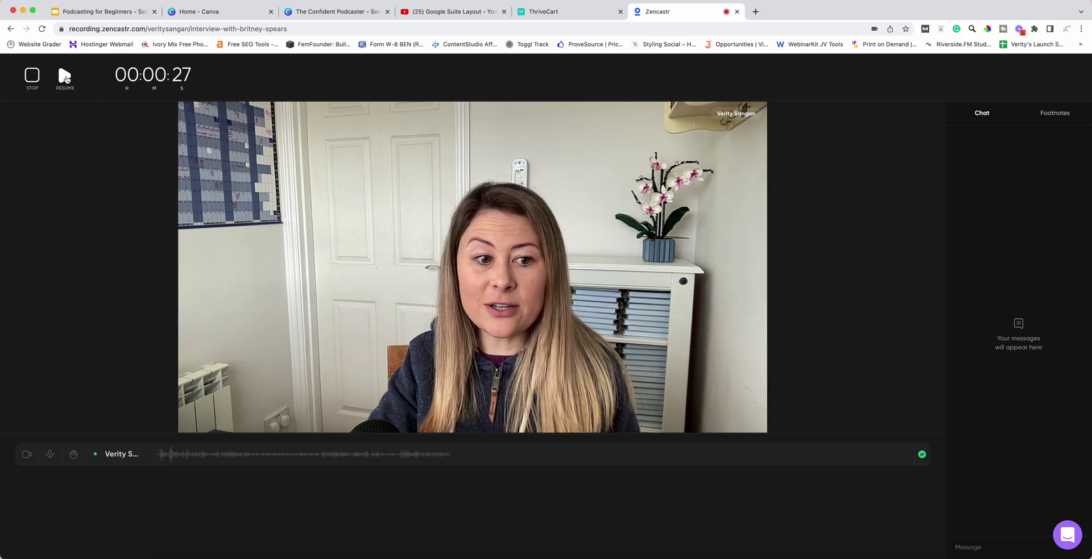
{"action": "left_click", "coordinate": [66, 78]}
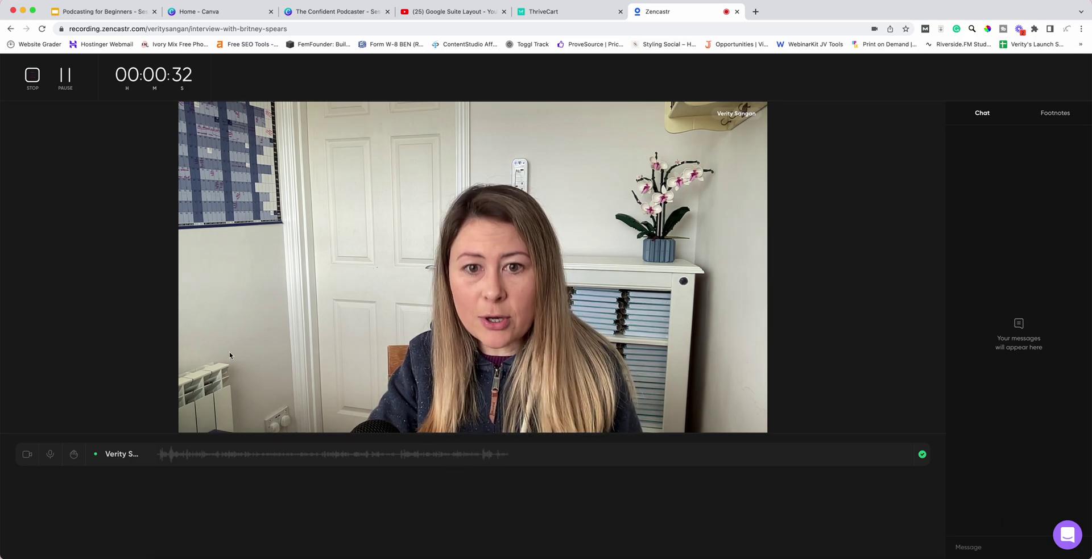
{"action": "left_click", "coordinate": [71, 76]}
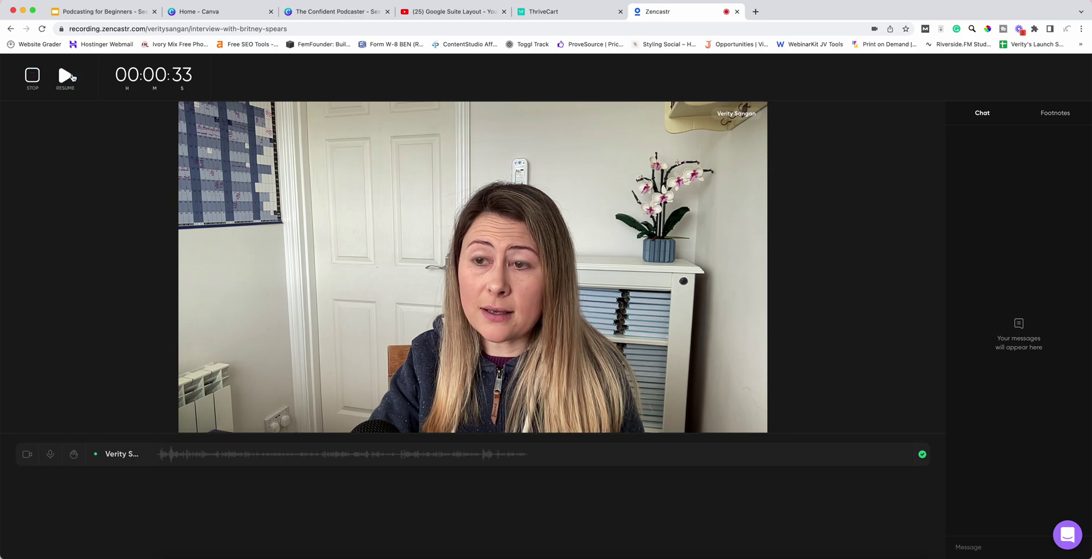
{"action": "left_click", "coordinate": [65, 78]}
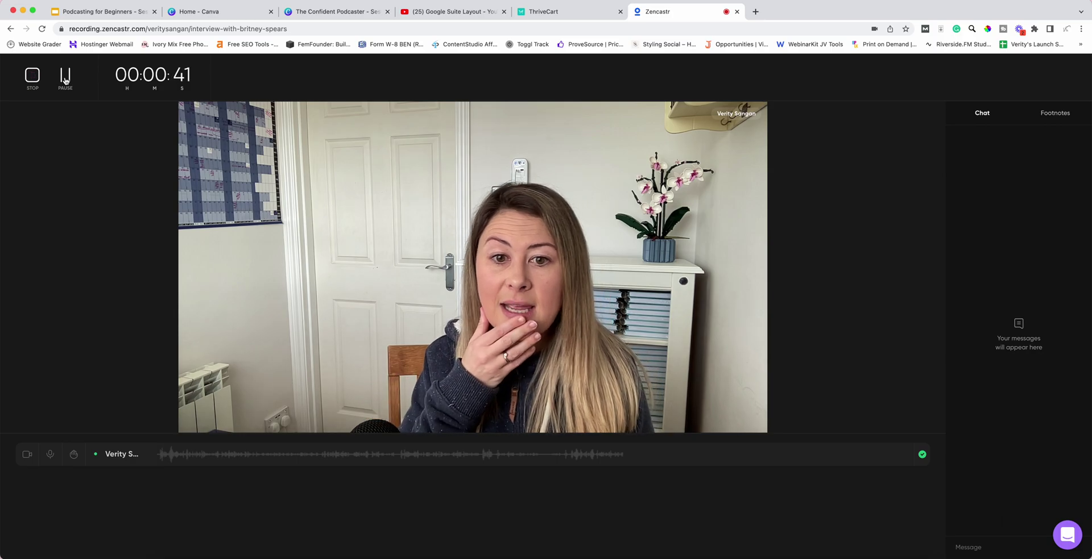
{"action": "left_click", "coordinate": [33, 79]}
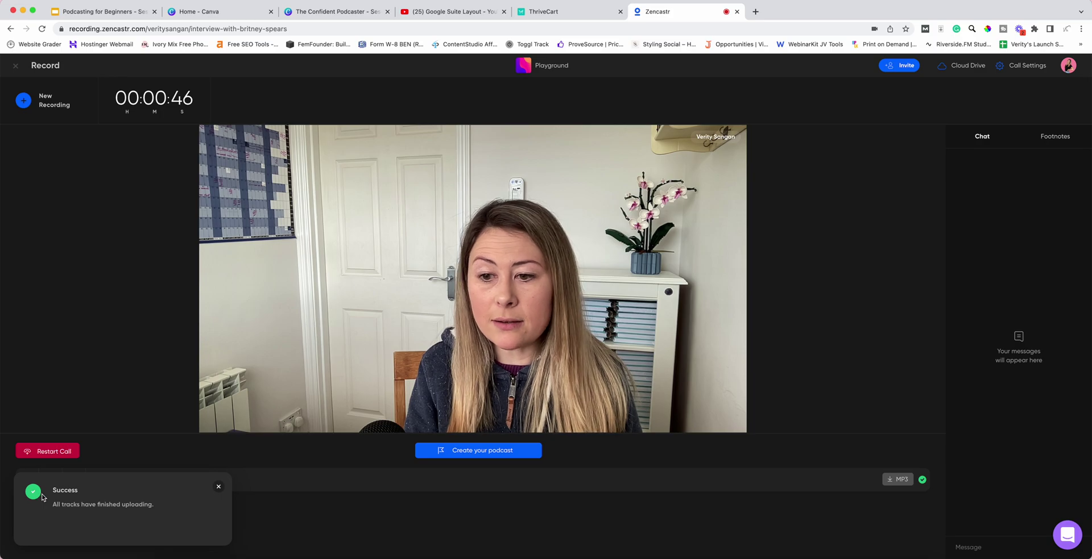
Step: Dismiss the upload notice and download the host's recorded track as an MP3
{"action": "left_click", "coordinate": [219, 489]}
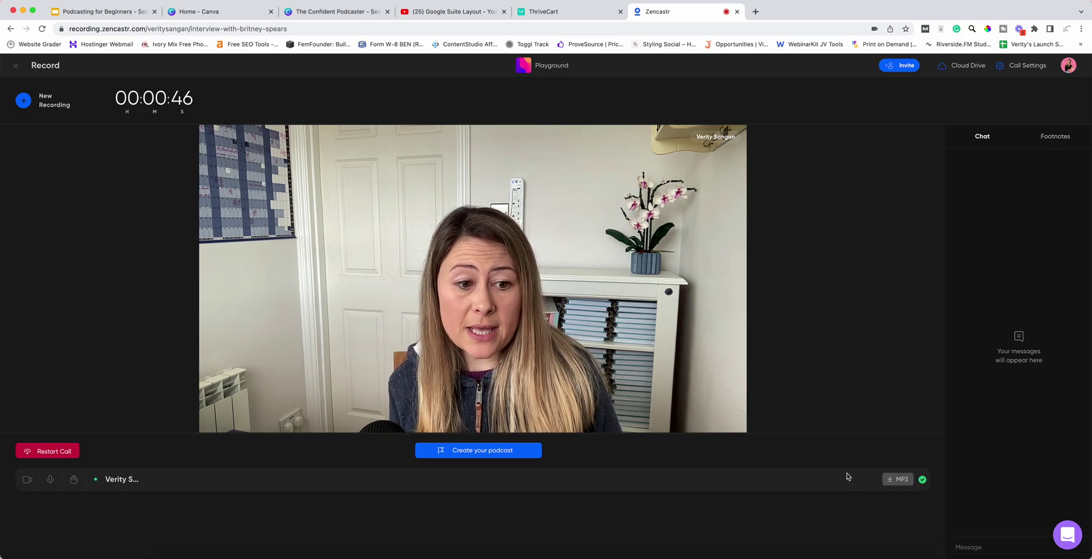
{"action": "left_click", "coordinate": [898, 481]}
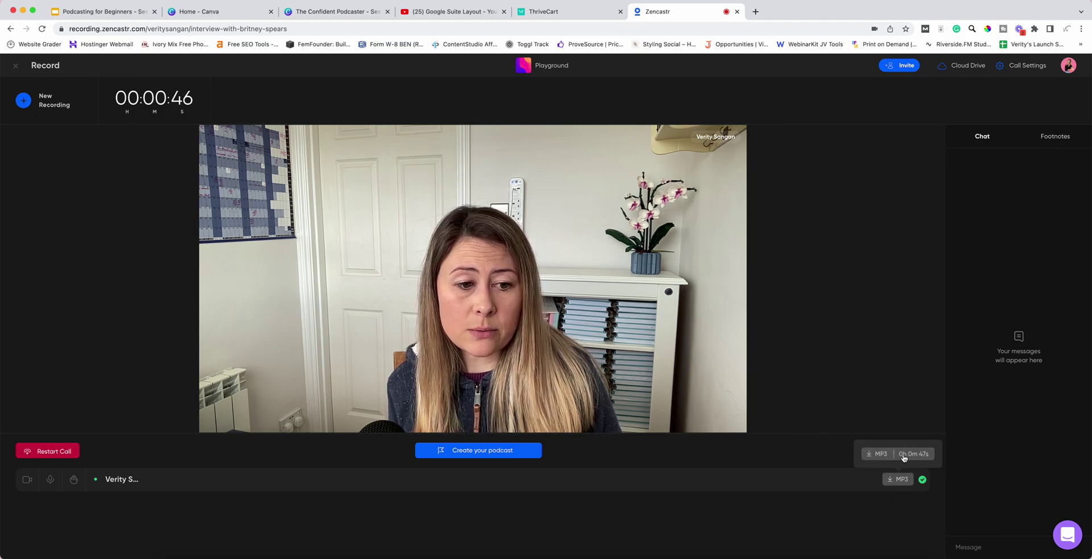
{"action": "left_click", "coordinate": [904, 457]}
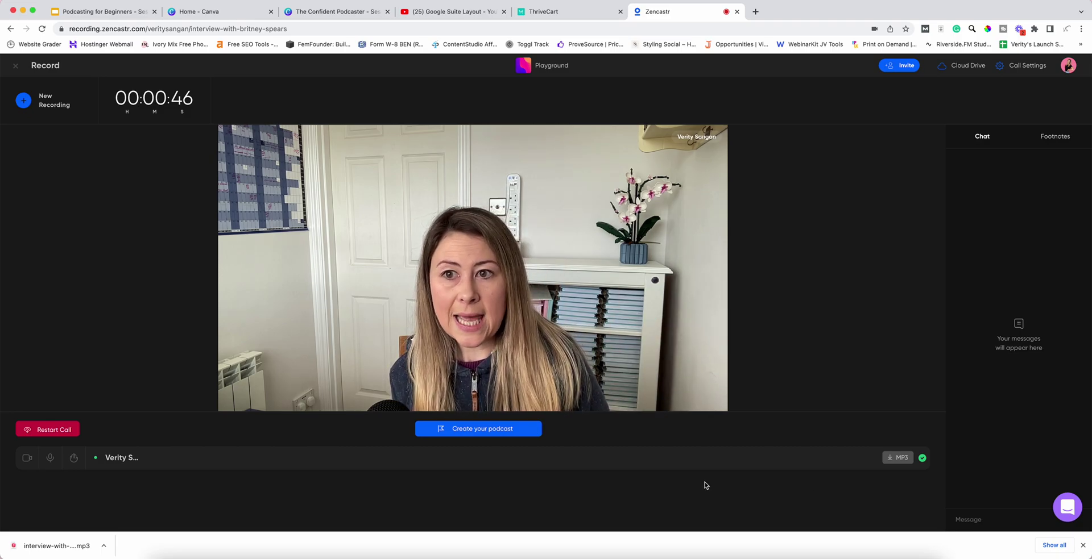
Step: Open the podcast production page for the recording, preview a few seconds of its playback, and expand the credits cost details
{"action": "left_click", "coordinate": [478, 434]}
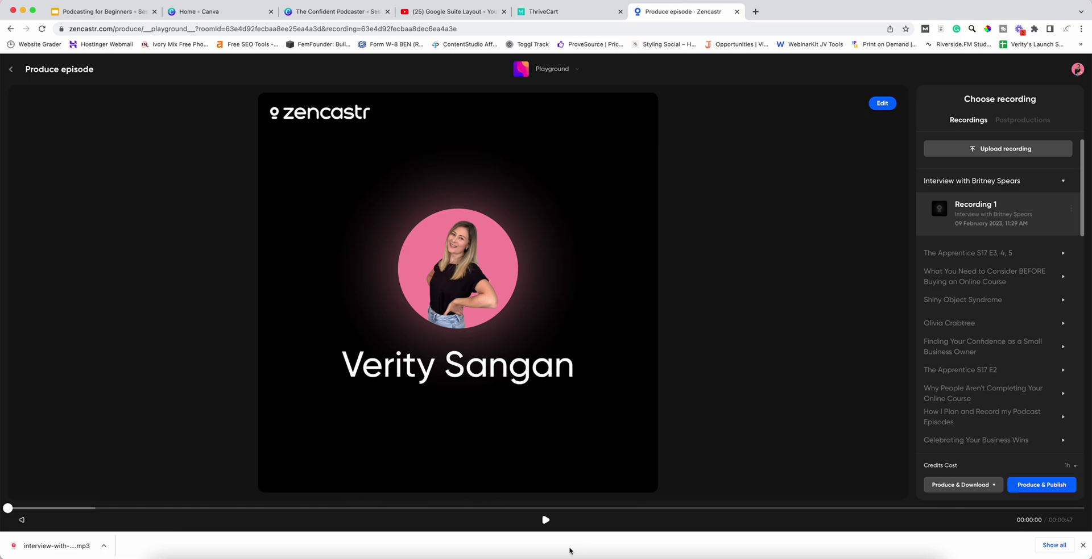
{"action": "left_click", "coordinate": [545, 521]}
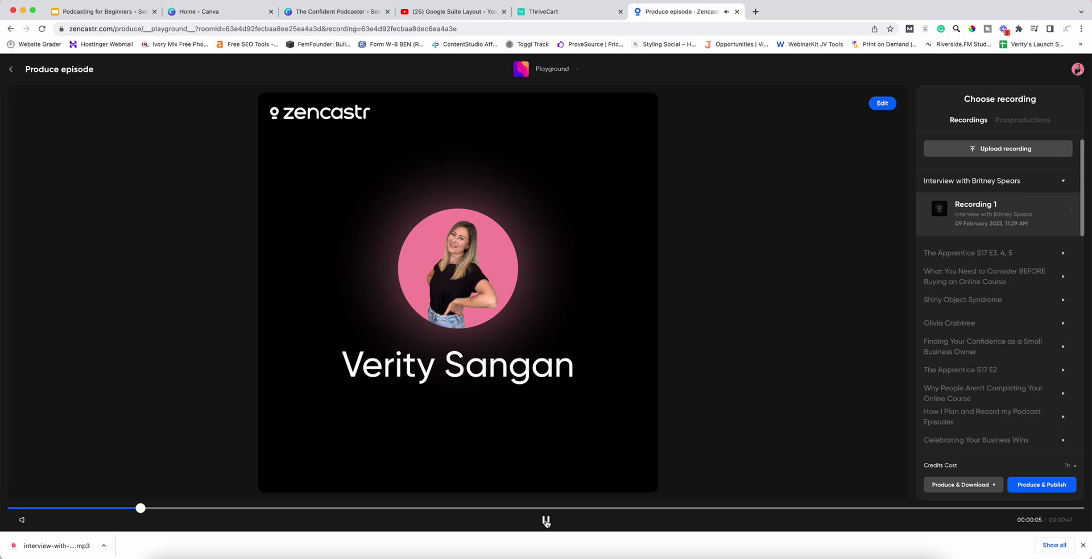
{"action": "left_click", "coordinate": [545, 520]}
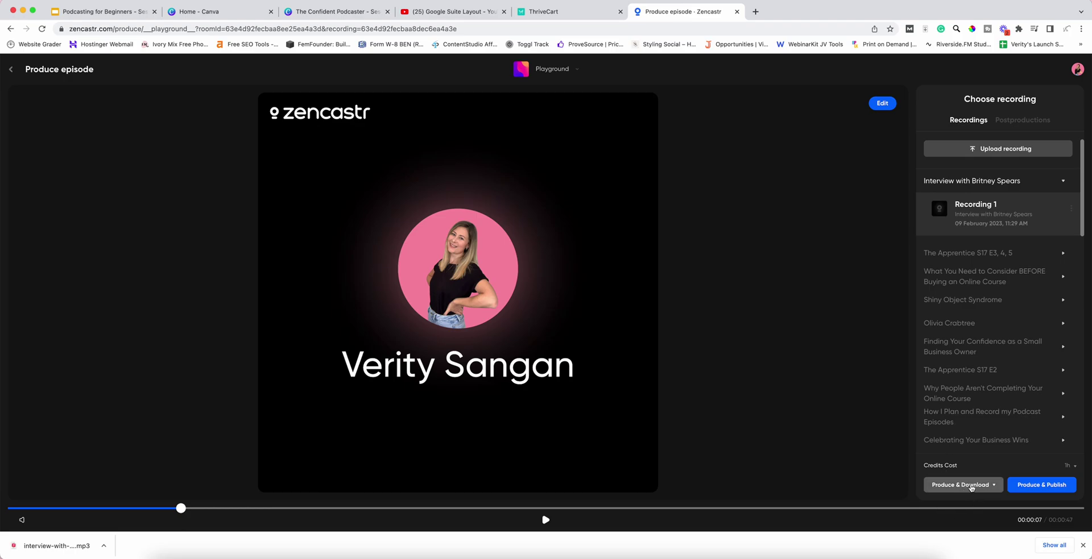
{"action": "left_click", "coordinate": [1075, 468]}
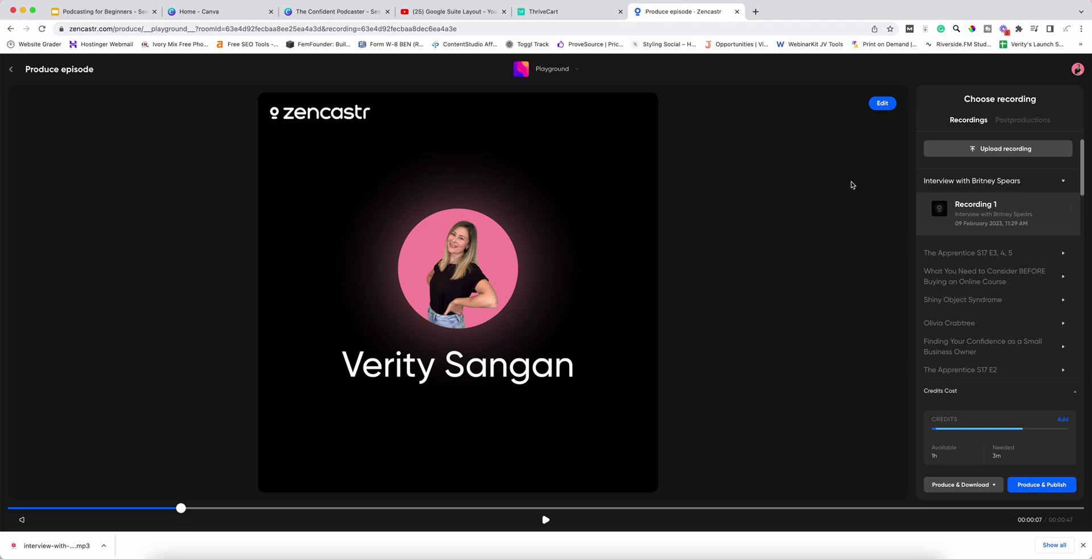
Step: Look through the episode's General and Footnotes edit settings, and close the editor without making changes
{"action": "left_click", "coordinate": [880, 106]}
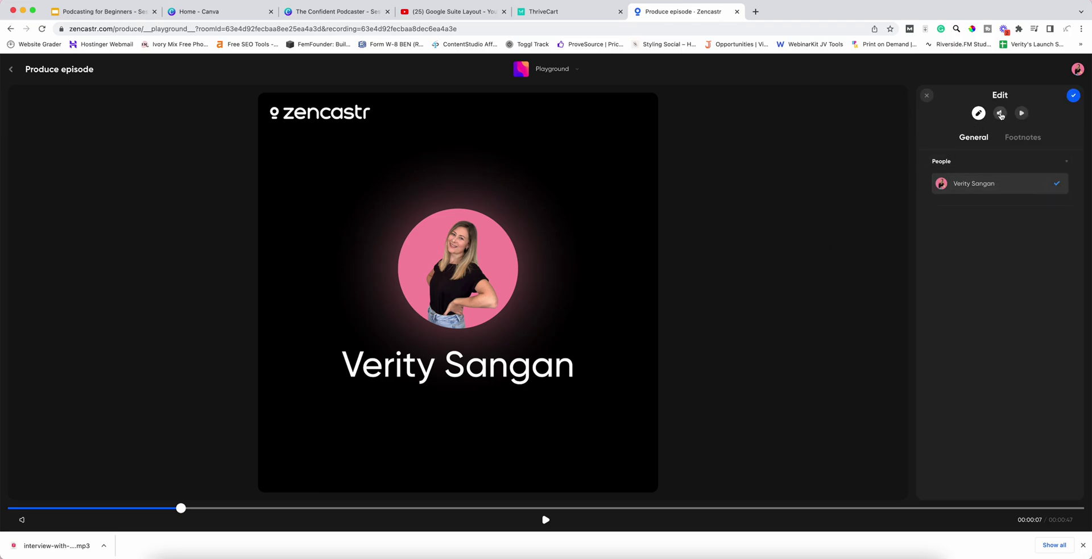
{"action": "left_click", "coordinate": [1022, 137]}
{"action": "left_click", "coordinate": [967, 137]}
{"action": "left_click", "coordinate": [926, 95]}
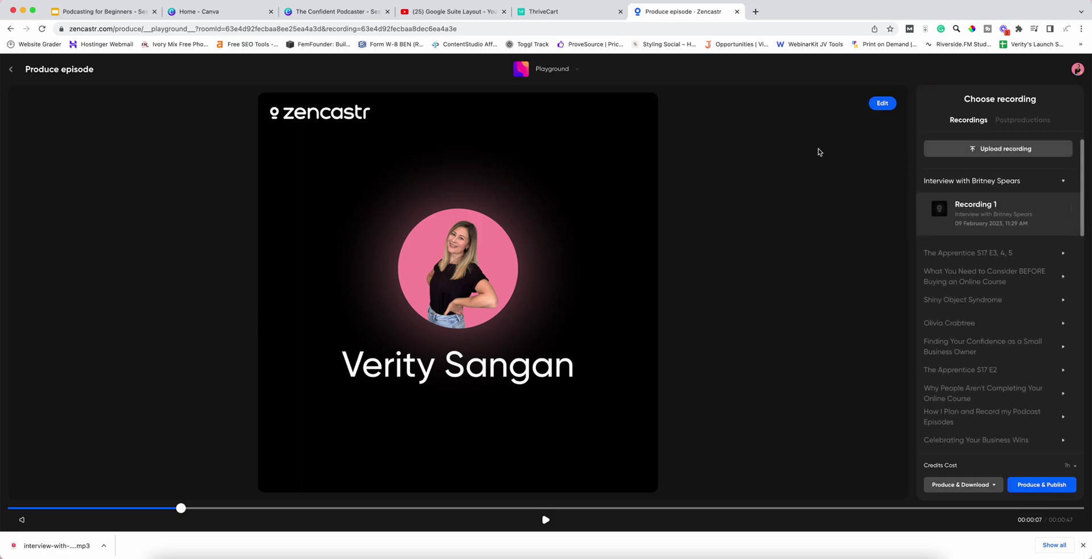
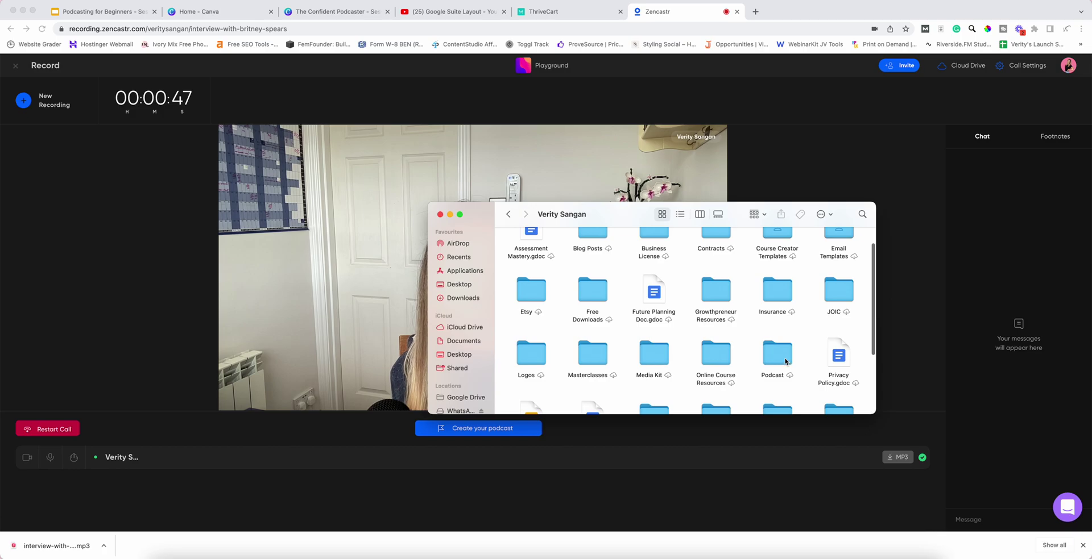
Step: In Finder, create a new folder named "Britney Spears" inside the Podcast folder
{"action": "double_click", "coordinate": [785, 362]}
{"action": "scroll", "coordinate": [657, 319], "scroll_direction": "down", "scroll_amount": 15}
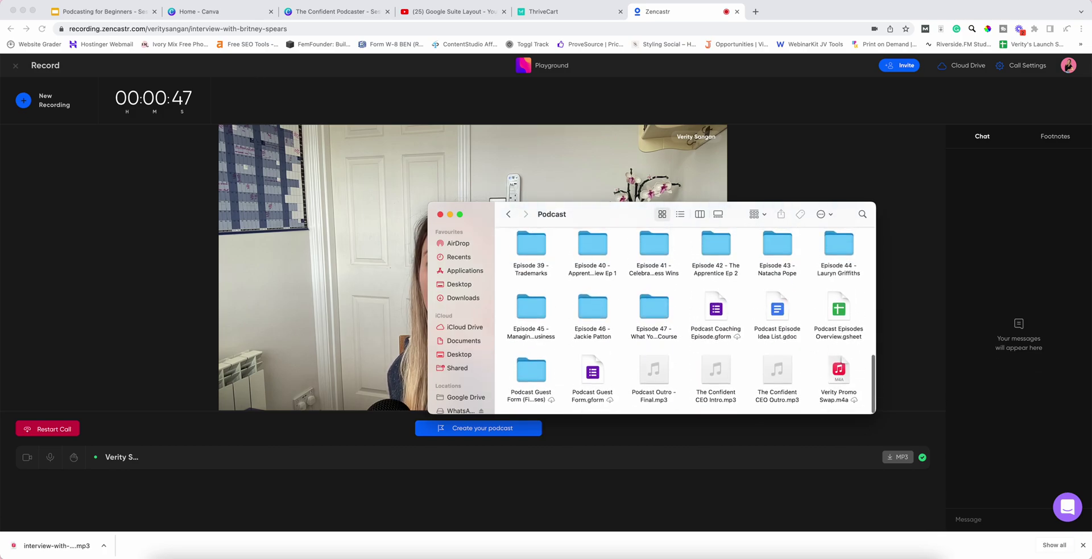
{"action": "left_click", "coordinate": [57, 1]}
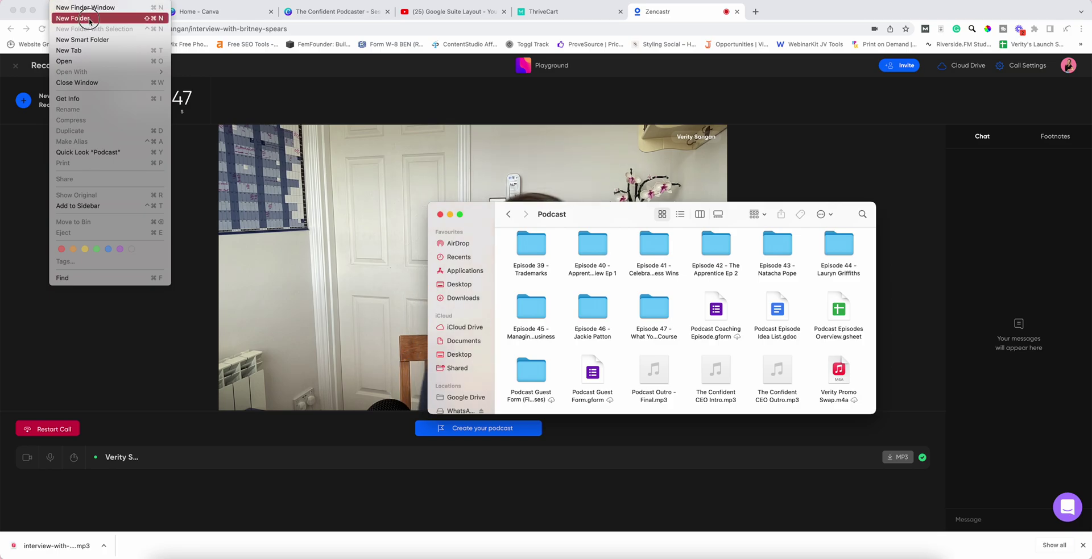
{"action": "left_click", "coordinate": [74, 19]}
{"action": "type", "text": "B"}
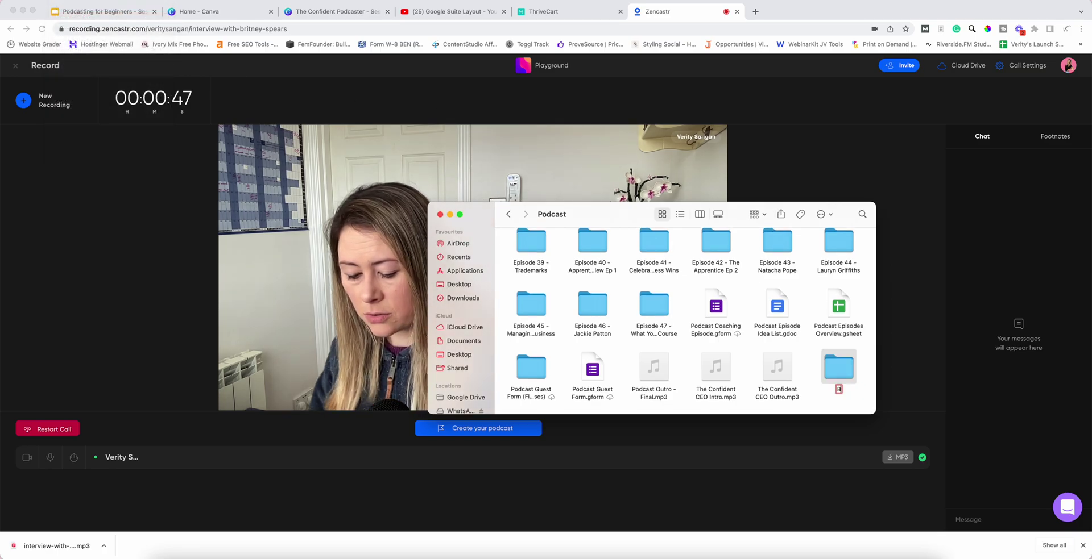
{"action": "type", "text": "ritney Spears"}
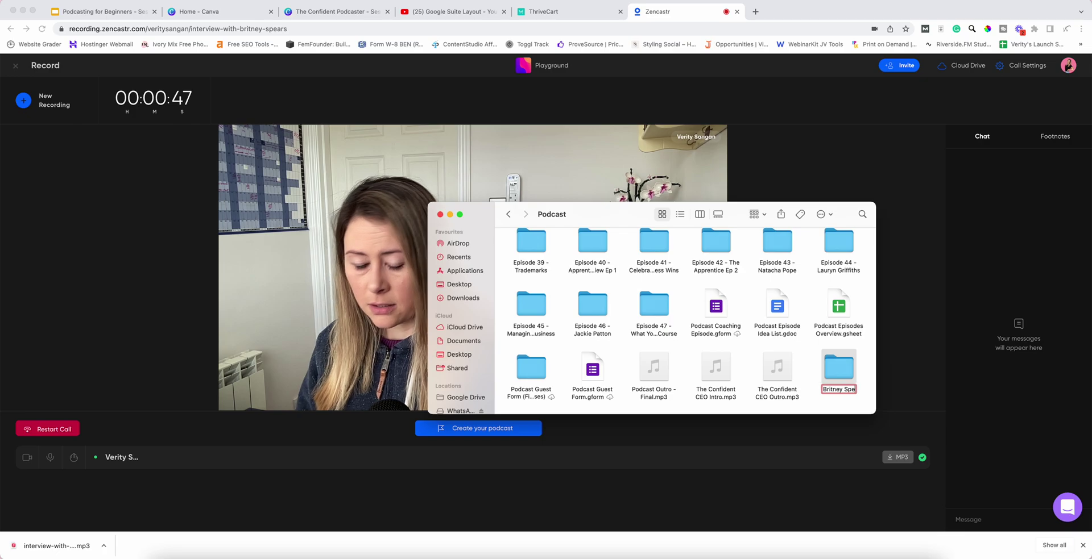
{"action": "key", "text": "Return"}
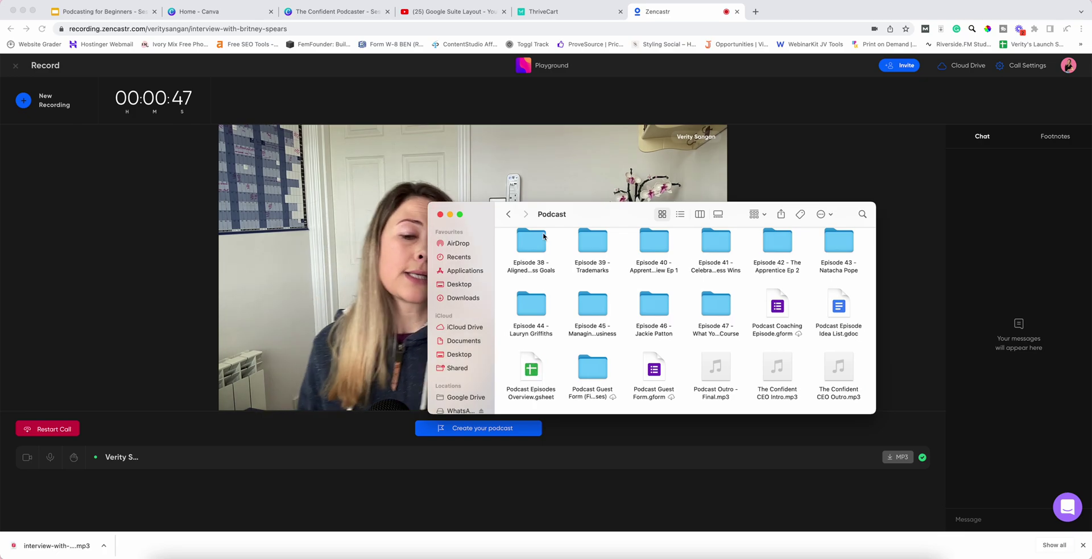
Step: Open the Britney Spears folder beside a narrowed browser window and place the downloaded interview MP3 in it
{"action": "scroll", "coordinate": [569, 264], "scroll_direction": "up", "scroll_amount": 10}
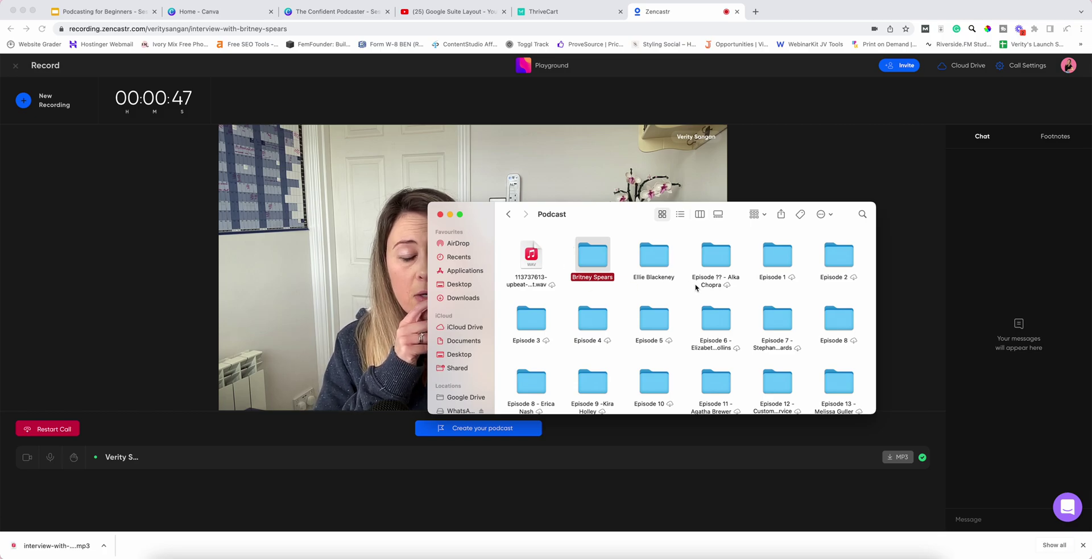
{"action": "double_click", "coordinate": [592, 259]}
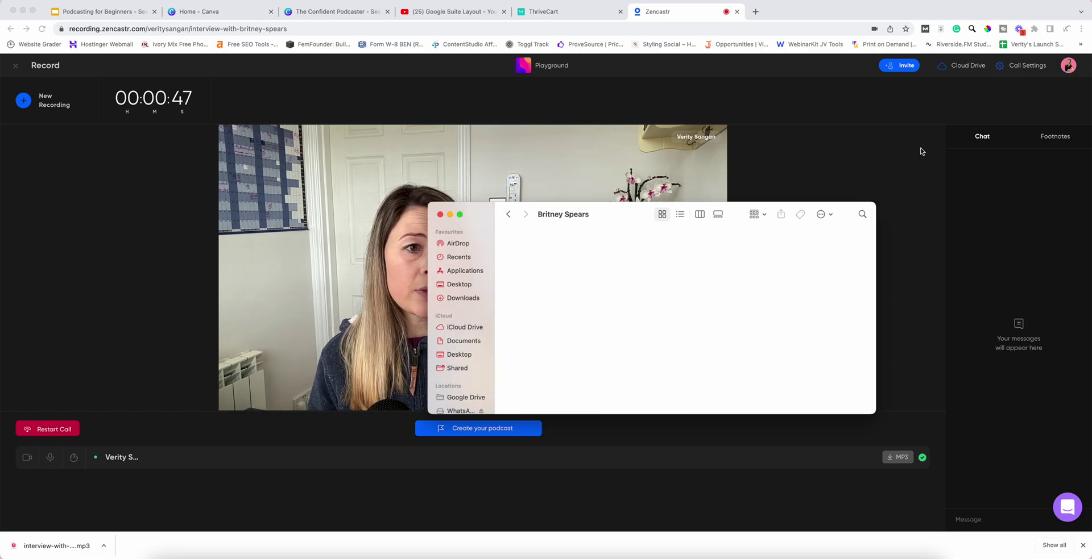
{"action": "left_click", "coordinate": [939, 185]}
{"action": "left_click_drag", "start_coordinate": [1091, 336], "coordinate": [1006, 231]}
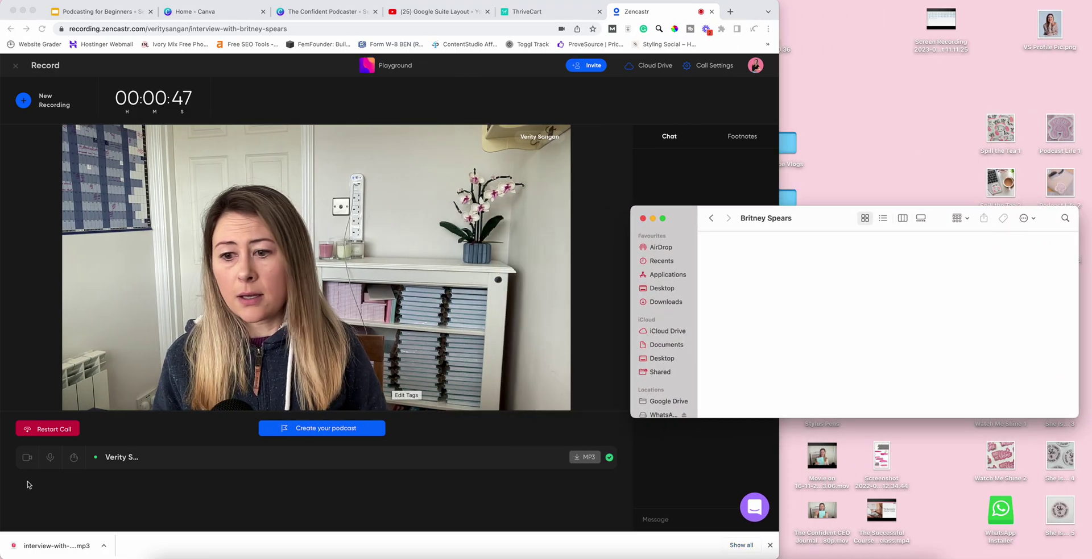
{"action": "left_click_drag", "start_coordinate": [55, 545], "coordinate": [834, 311]}
Step: Restore the browser to full width, tidy the MP3's placement in its folder, and move the Finder window aside
{"action": "left_click", "coordinate": [821, 222]}
{"action": "left_click_drag", "start_coordinate": [821, 222], "coordinate": [505, 204]}
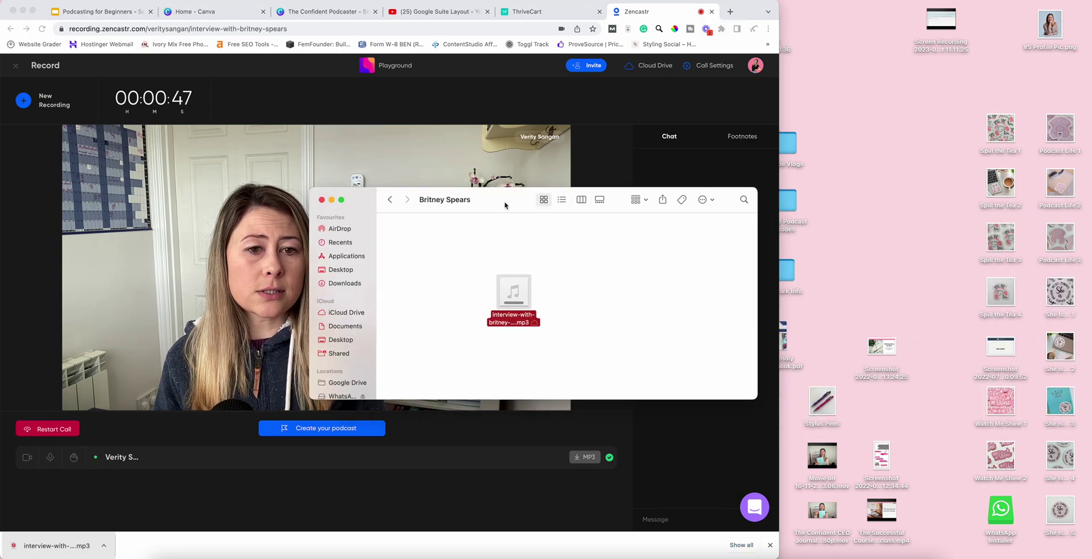
{"action": "left_click_drag", "start_coordinate": [779, 182], "coordinate": [1085, 186]}
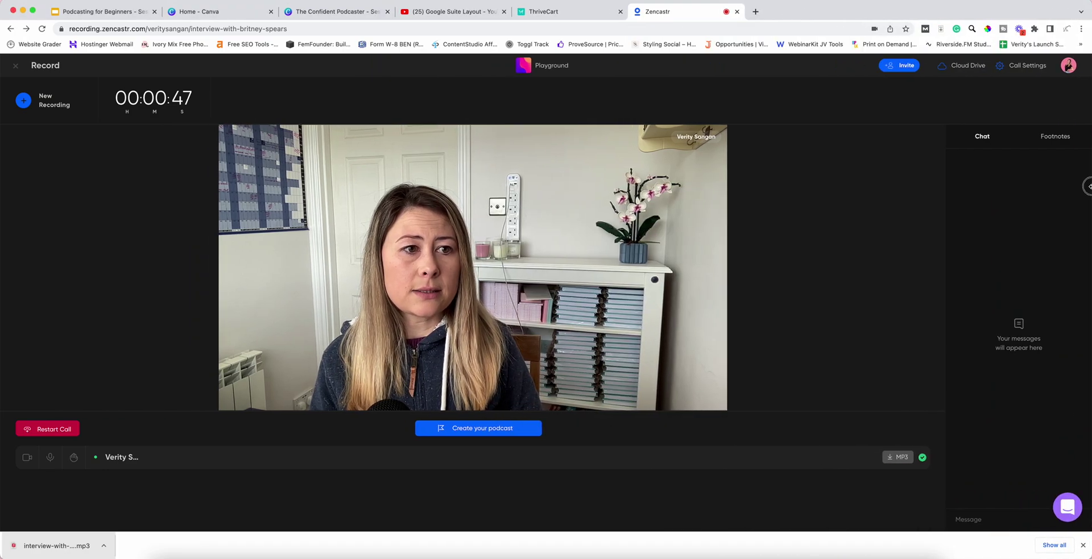
{"action": "left_click", "coordinate": [166, 553]}
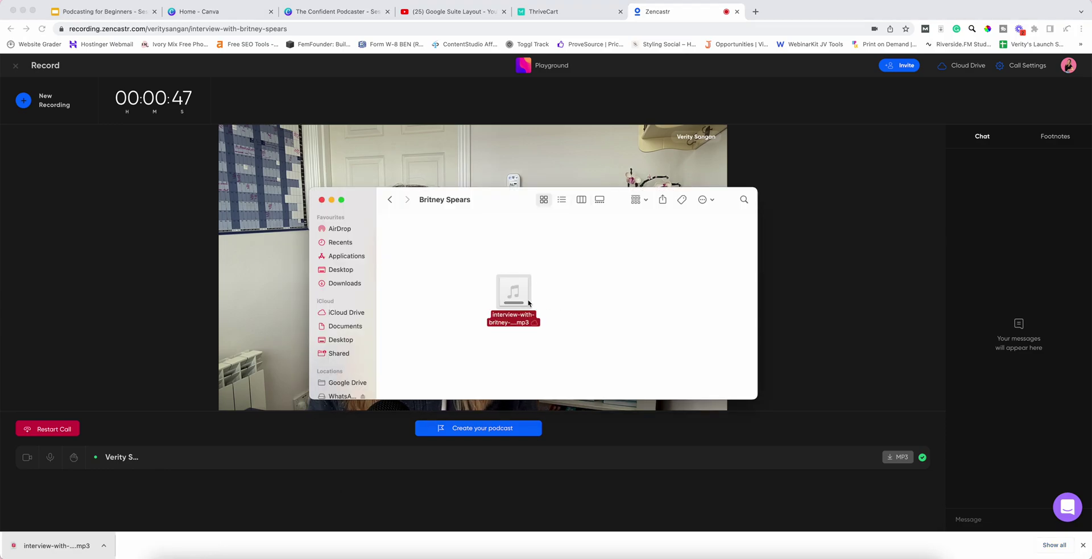
{"action": "left_click_drag", "start_coordinate": [528, 303], "coordinate": [424, 239]}
{"action": "left_click", "coordinate": [491, 250]}
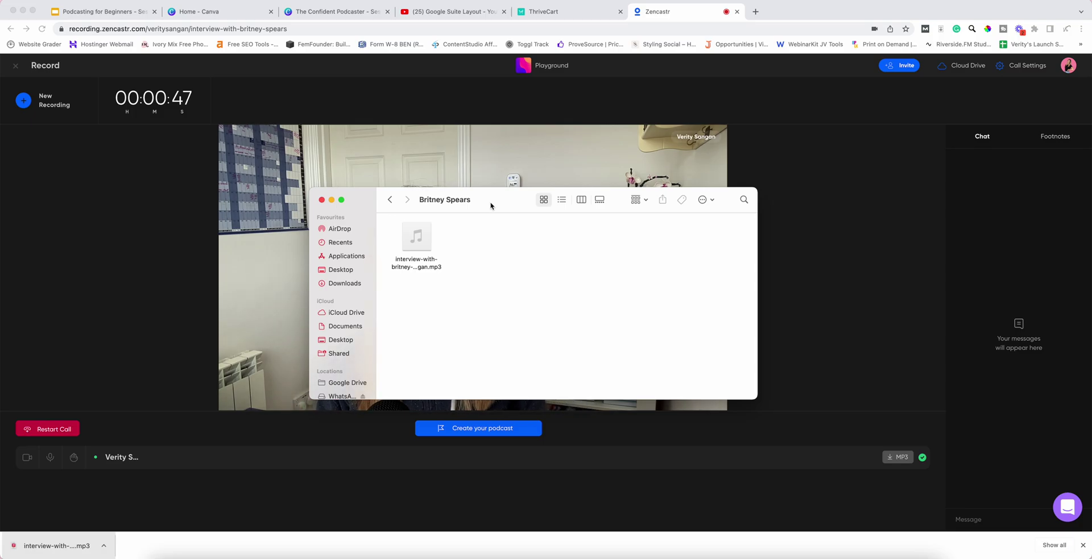
{"action": "left_click_drag", "start_coordinate": [493, 187], "coordinate": [888, 234]}
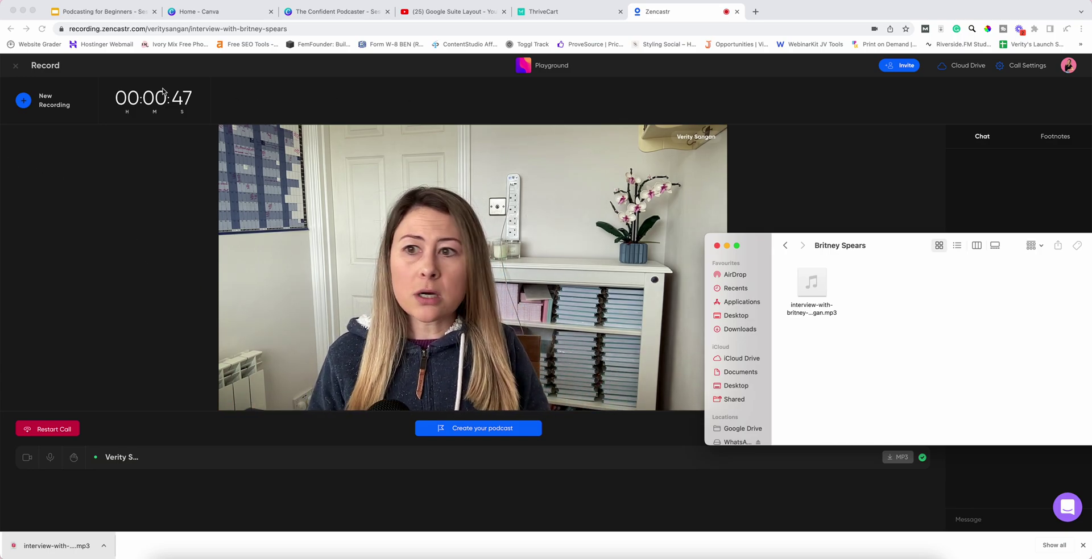
Step: Browse the dashboard's past rooms and view the download options in "What You Need to Consider BEFORE Buying an Online Course", returning to the dashboard
{"action": "left_click", "coordinate": [17, 67]}
{"action": "left_click", "coordinate": [17, 67]}
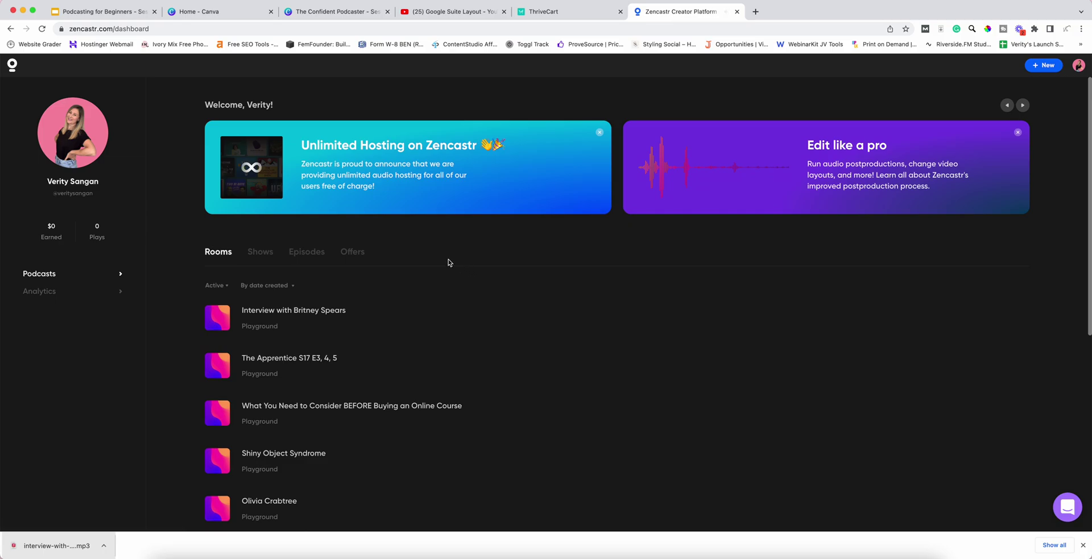
{"action": "scroll", "coordinate": [448, 260], "scroll_direction": "down", "scroll_amount": 5}
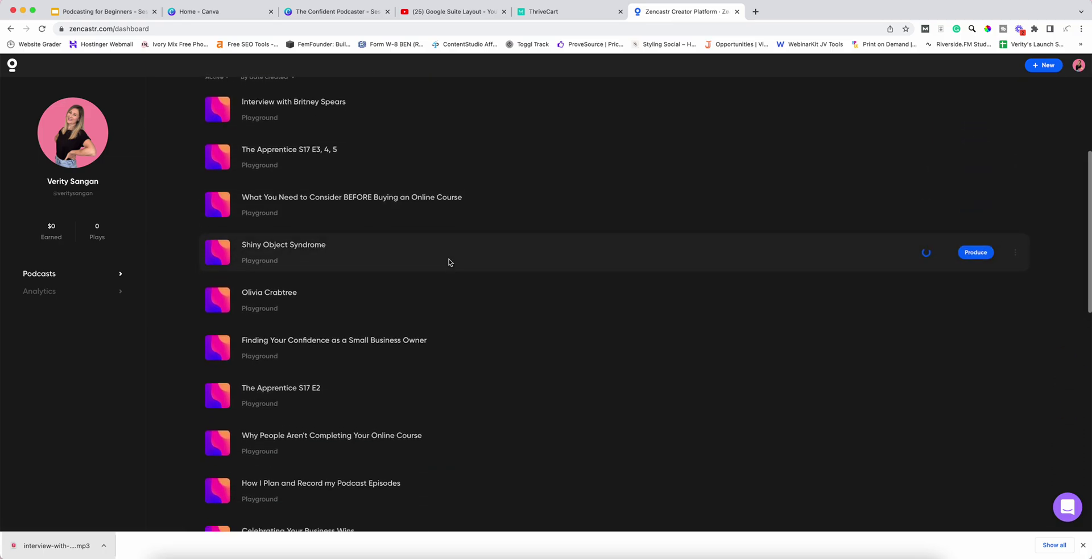
{"action": "scroll", "coordinate": [448, 262], "scroll_direction": "down", "scroll_amount": 6}
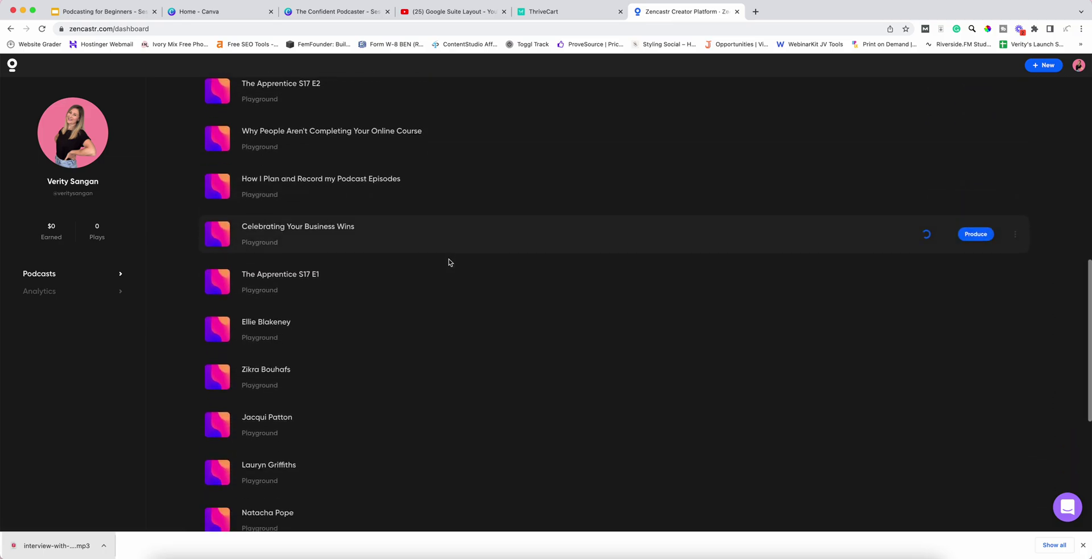
{"action": "scroll", "coordinate": [449, 259], "scroll_direction": "up", "scroll_amount": 12}
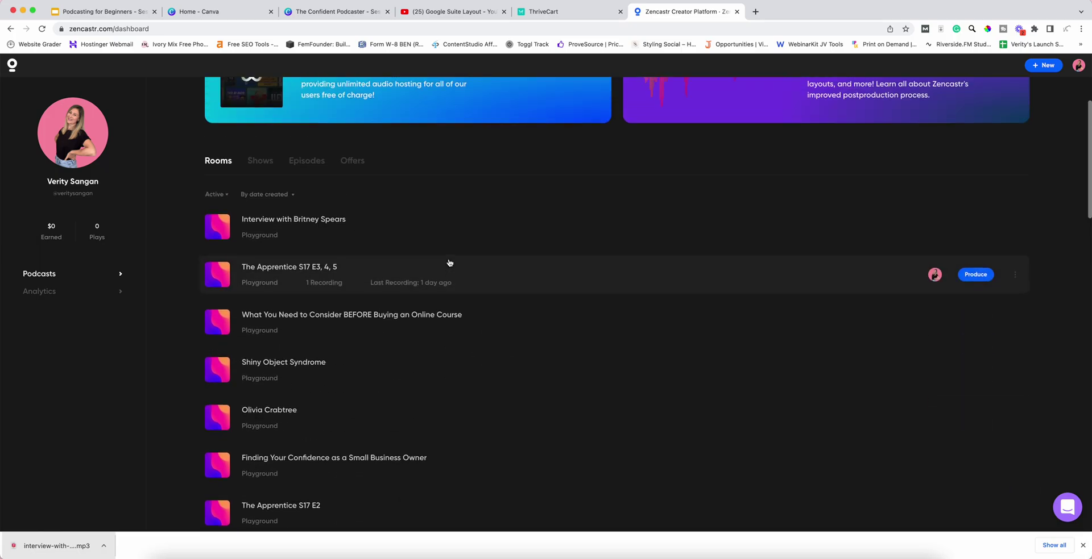
{"action": "left_click", "coordinate": [352, 317]}
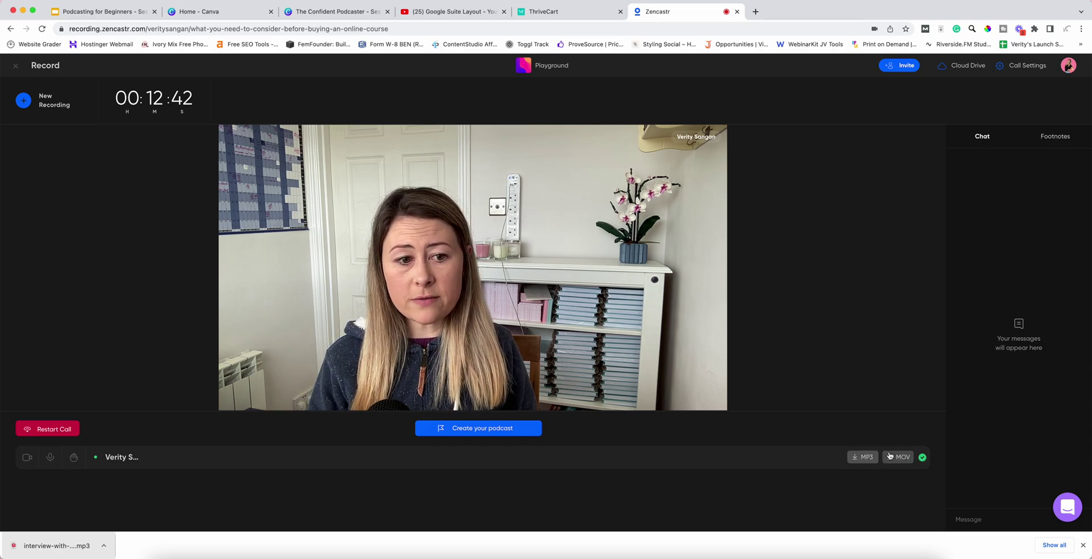
{"action": "left_click", "coordinate": [37, 81]}
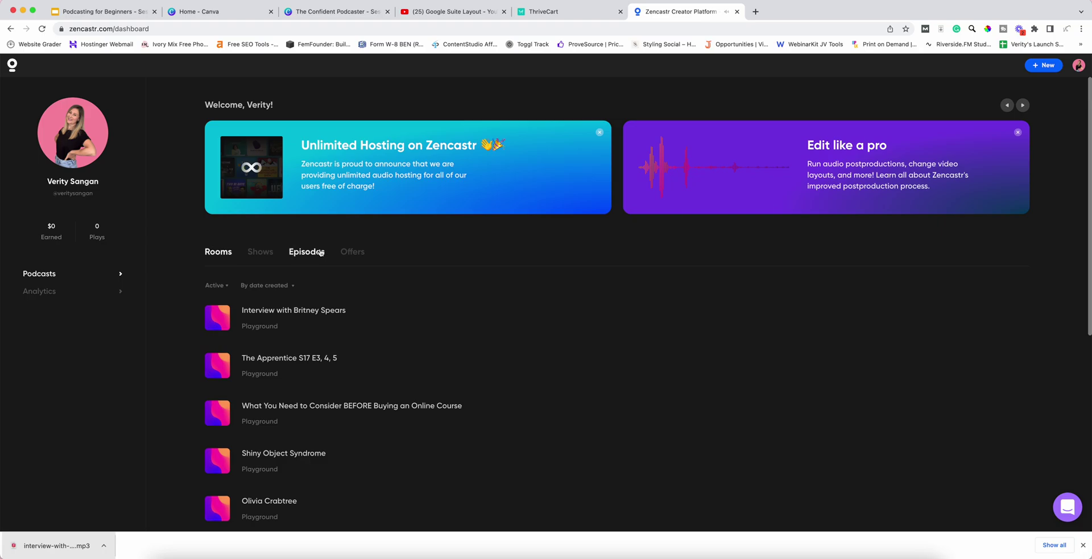
Step: Look through the dashboard's Shows, Episodes and Offers sections, and return to the Rooms list
{"action": "left_click", "coordinate": [257, 256]}
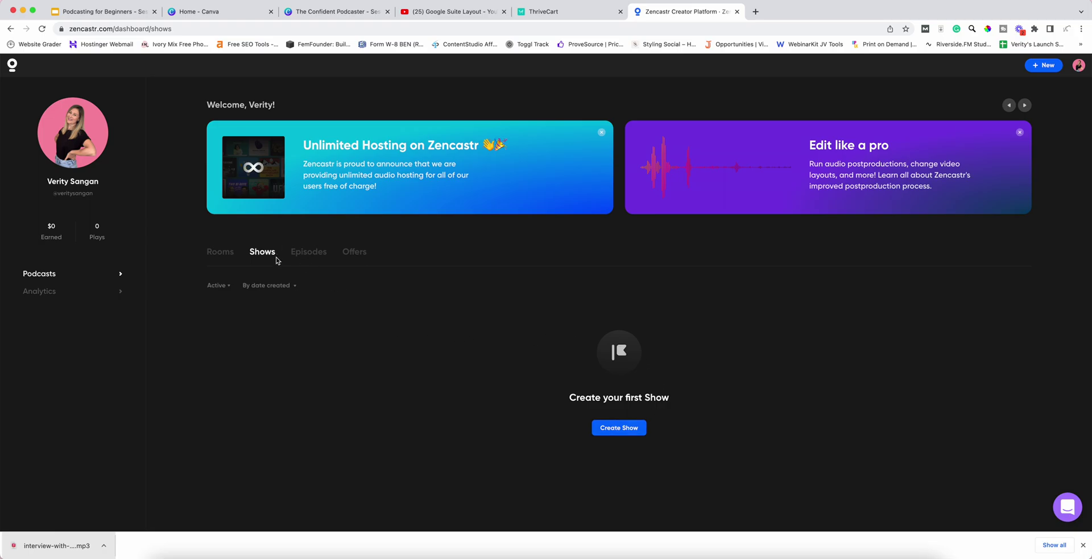
{"action": "left_click", "coordinate": [303, 255]}
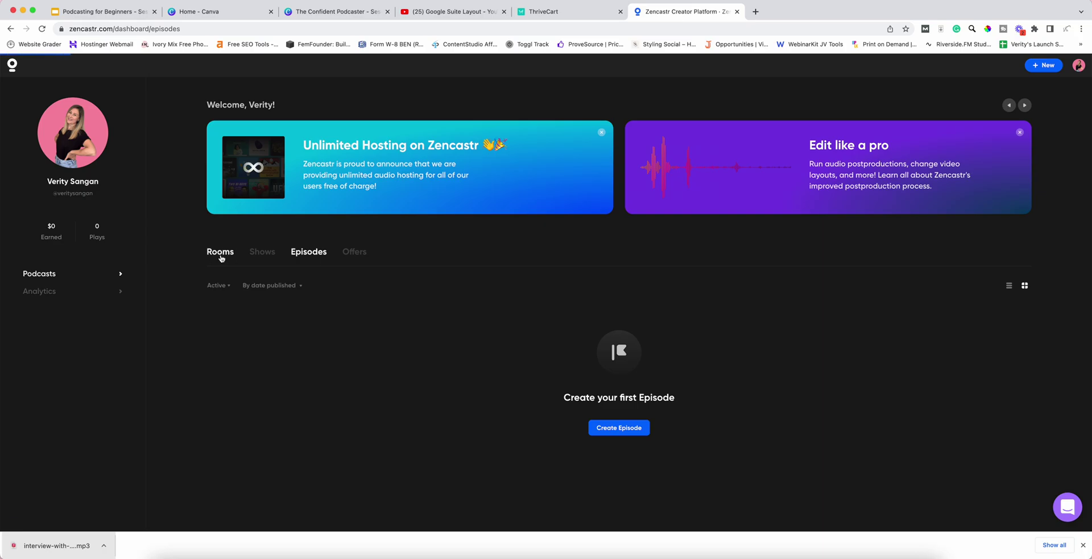
{"action": "left_click", "coordinate": [353, 252]}
{"action": "scroll", "coordinate": [422, 294], "scroll_direction": "down", "scroll_amount": 3}
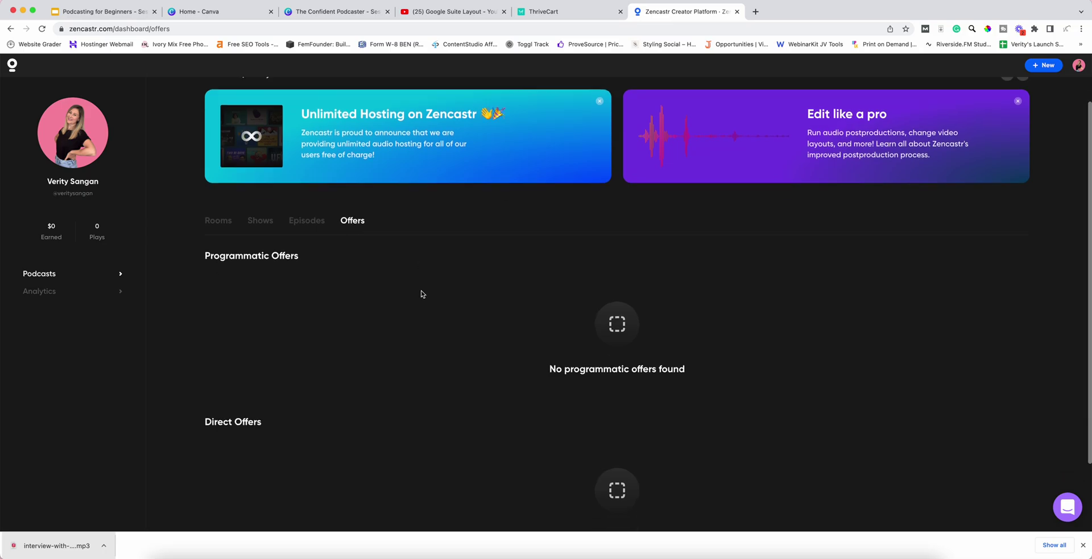
{"action": "scroll", "coordinate": [422, 294], "scroll_direction": "up", "scroll_amount": 1}
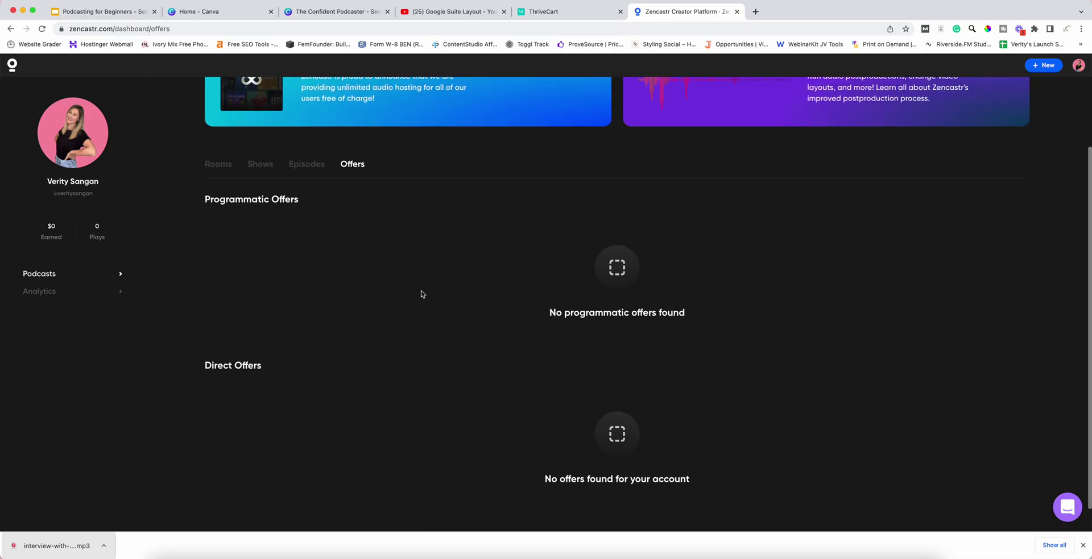
{"action": "scroll", "coordinate": [421, 294], "scroll_direction": "up", "scroll_amount": 3}
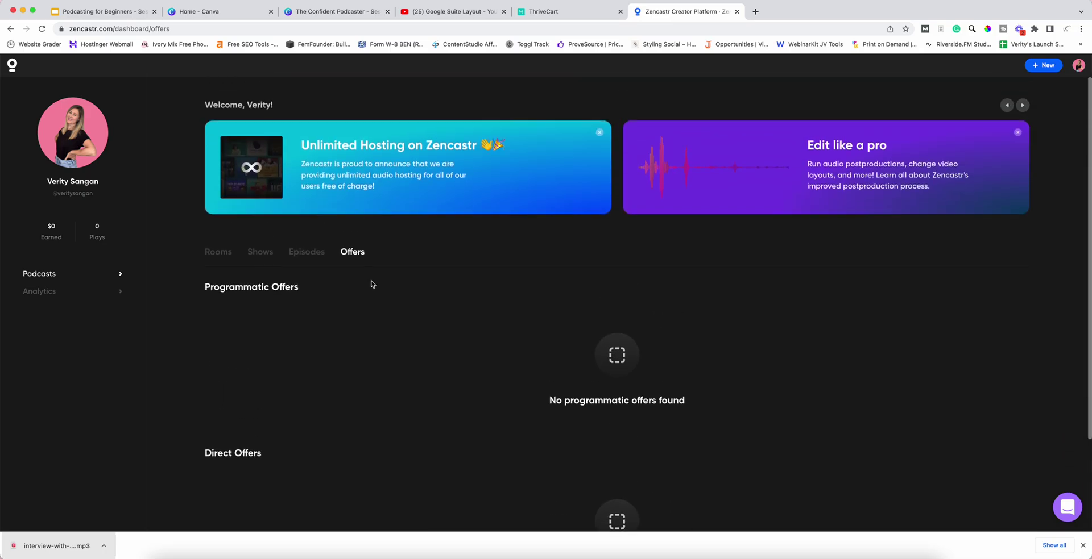
{"action": "left_click", "coordinate": [224, 253]}
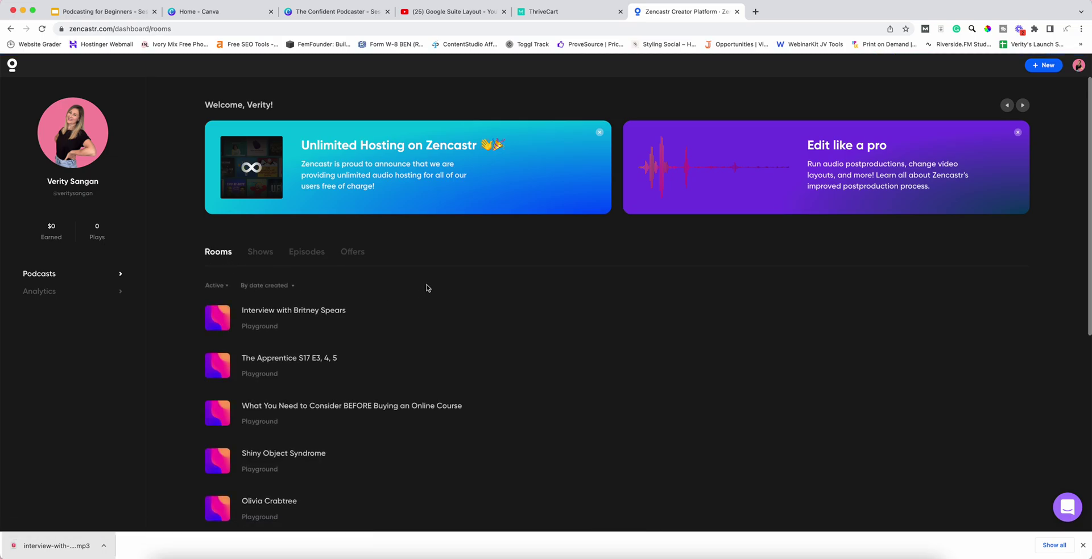